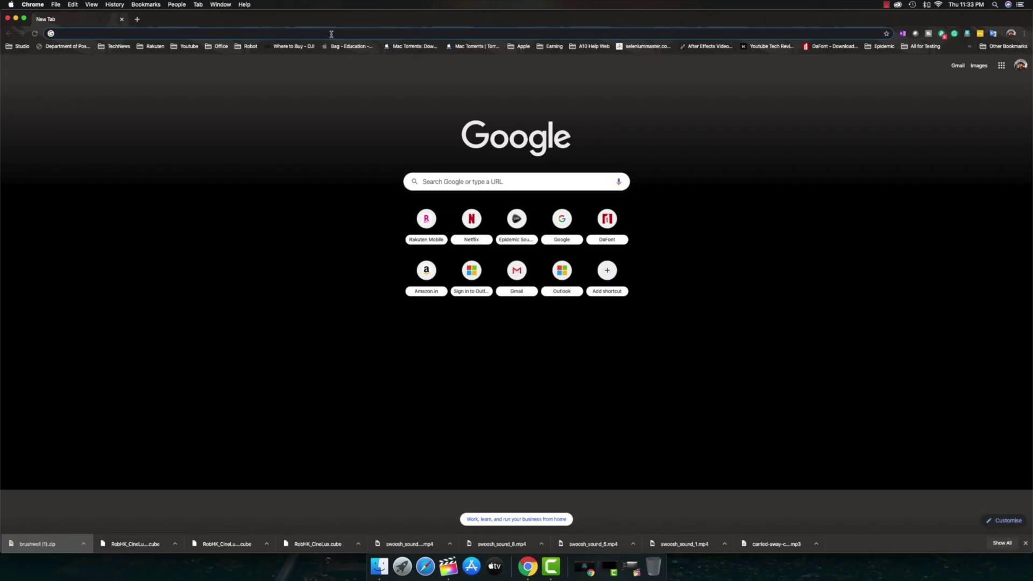
Go to the dafont.com home page in Chrome
text(dafont.com)
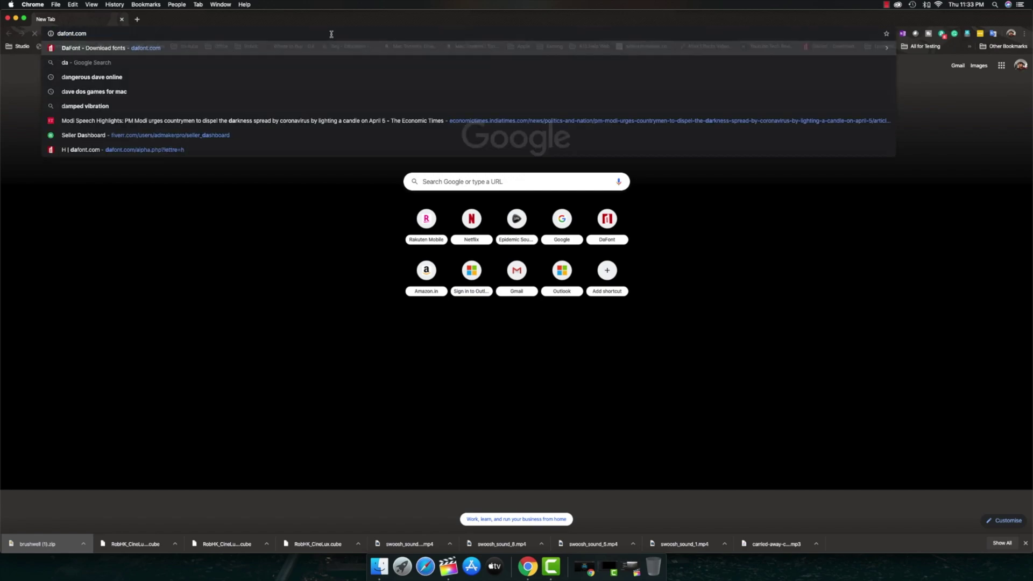
key(Return)
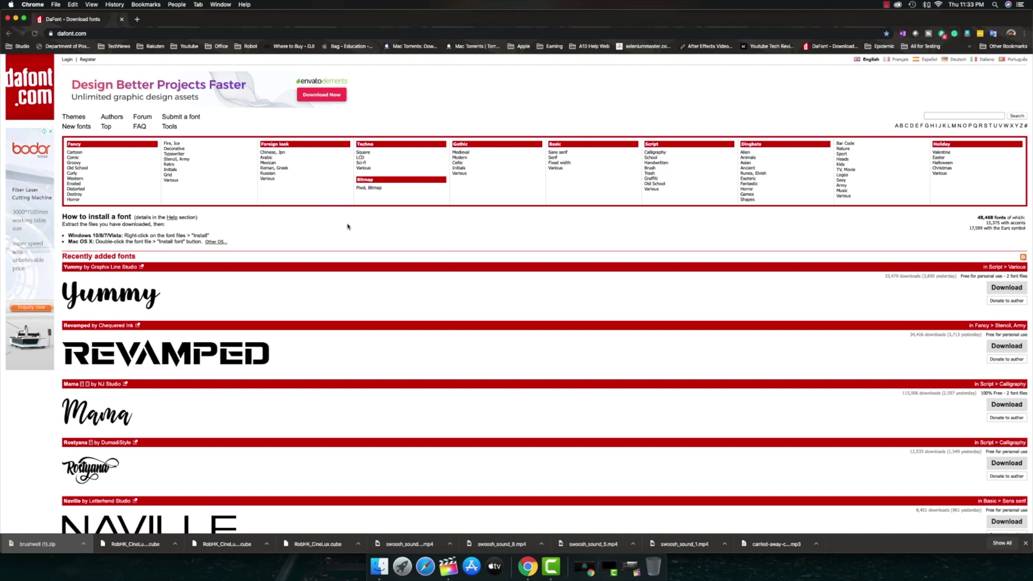
scroll(347, 227, down, 5)
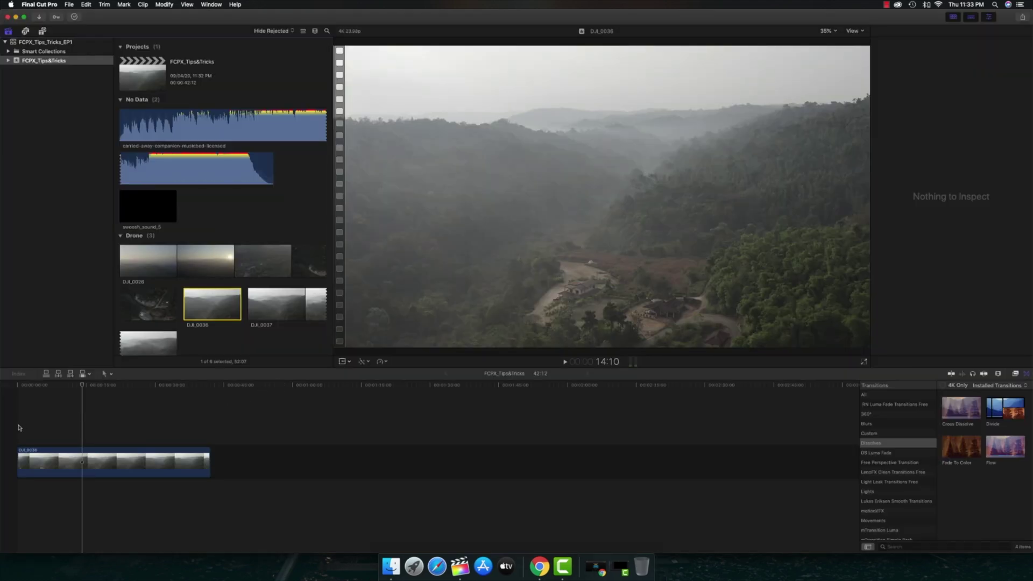
Switch back to the editing project and play the drone footage from the start
click(19, 428)
key(super+4)
key(space)
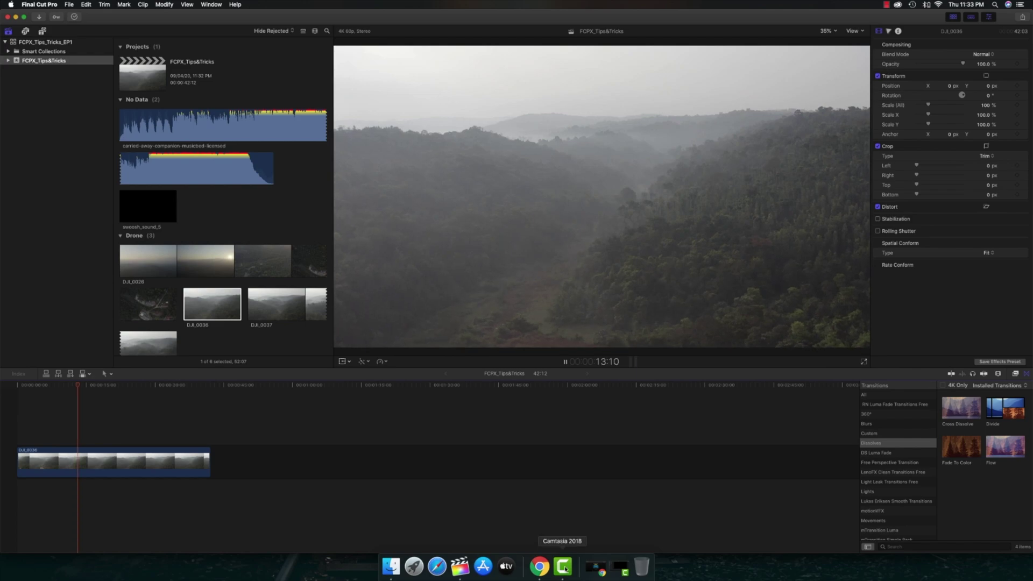
Return to the DaFont home page and begin a font search there
click(540, 567)
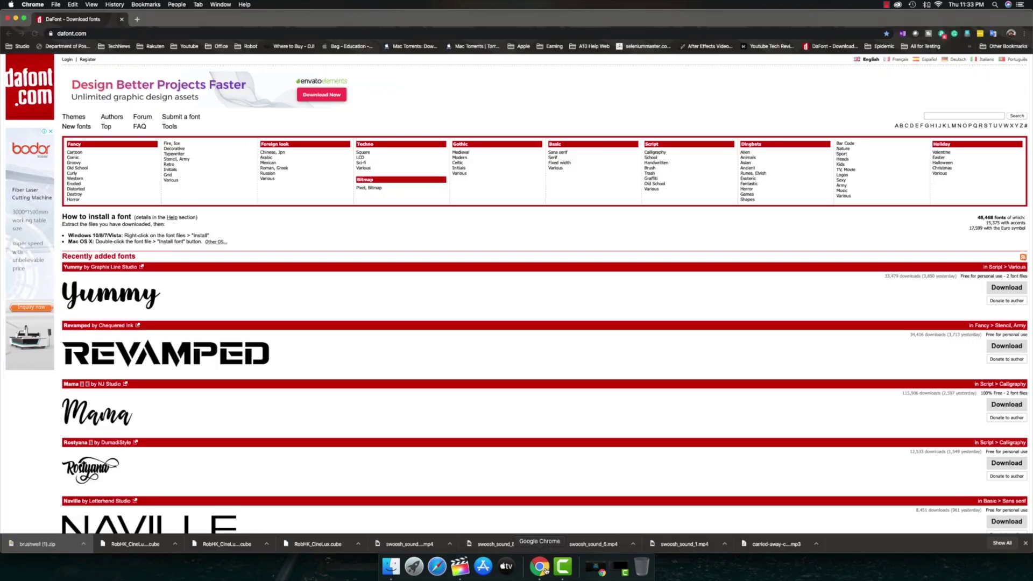
click(460, 566)
click(540, 566)
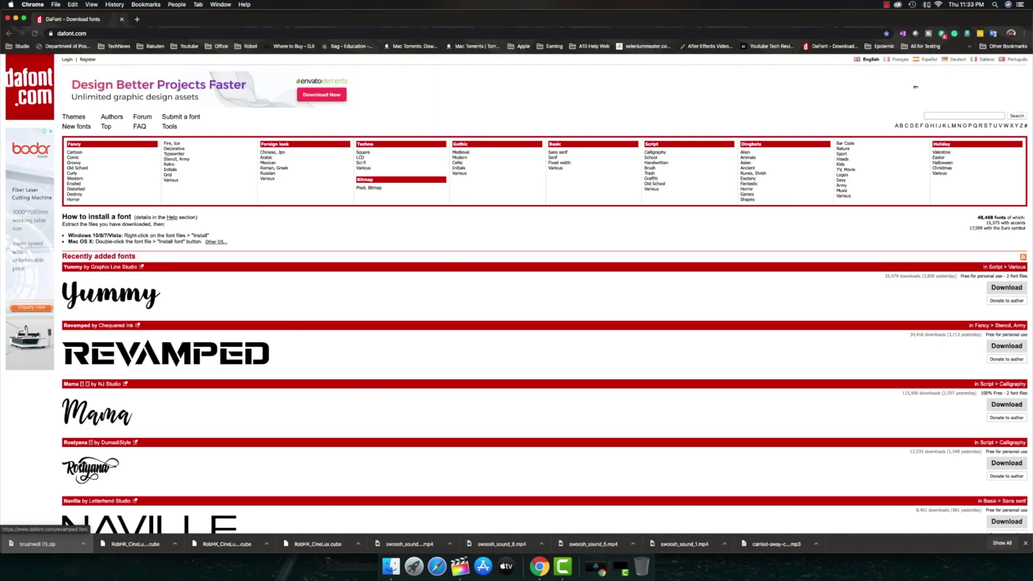
click(965, 114)
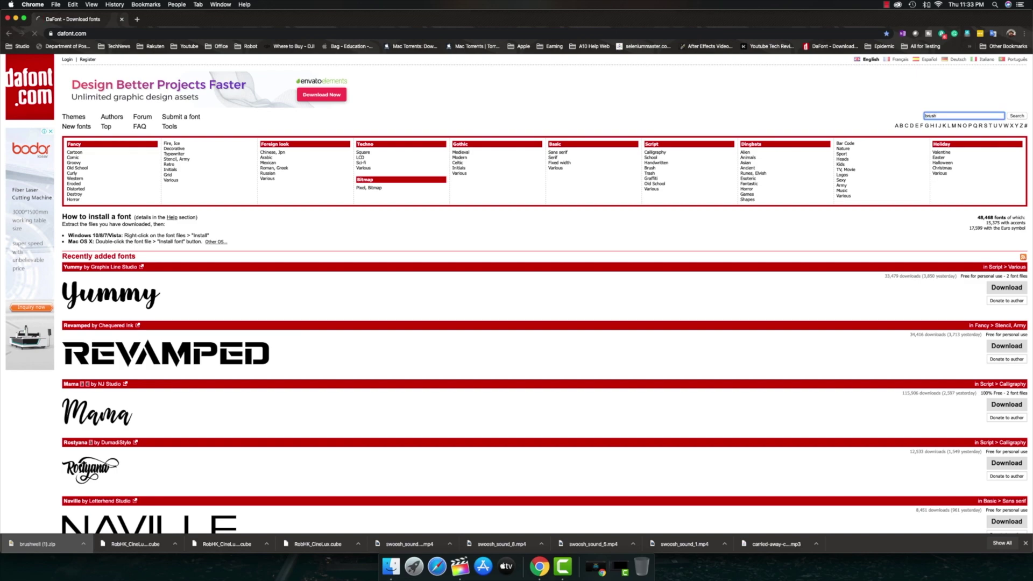
Search DaFont for brush fonts and scroll through the first page of results
key(Return)
scroll(823, 178, down, 10)
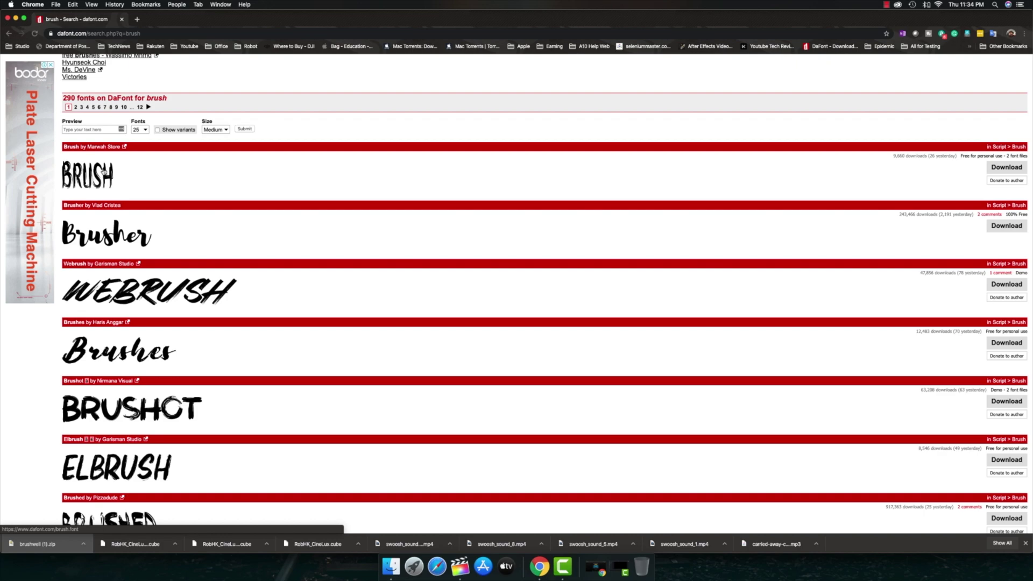
scroll(256, 247, down, 8)
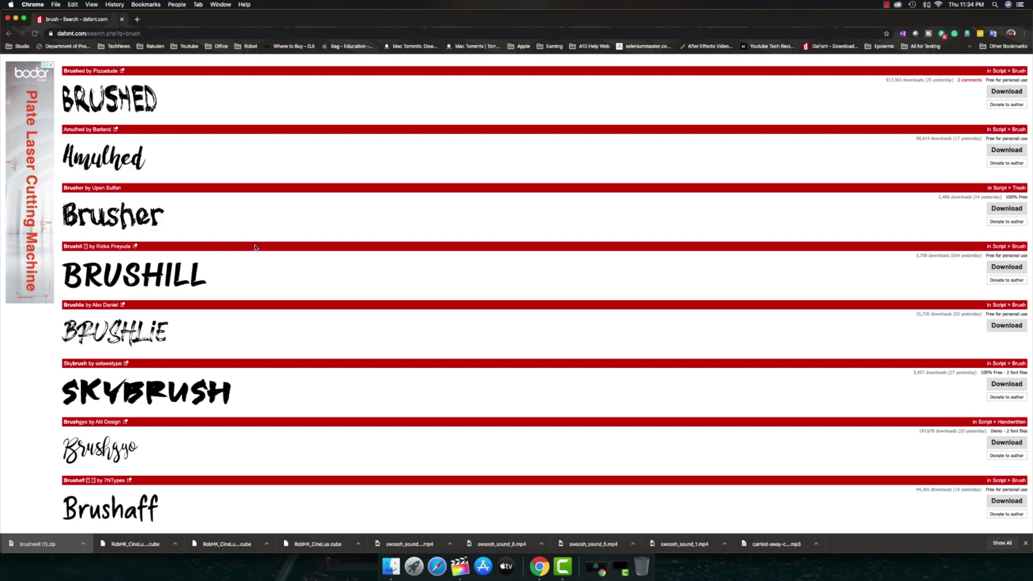
scroll(256, 248, down, 13)
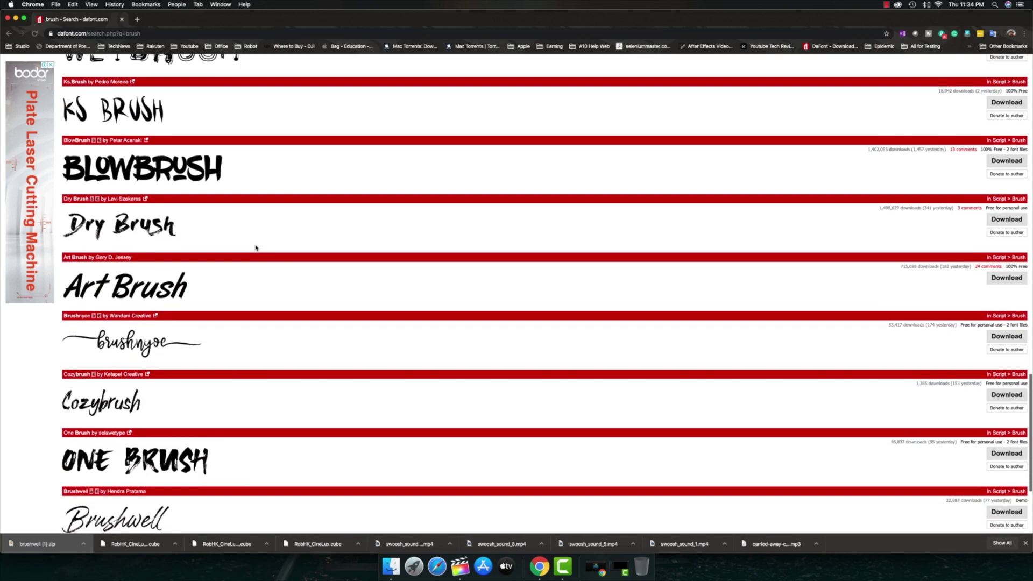
scroll(256, 248, down, 2)
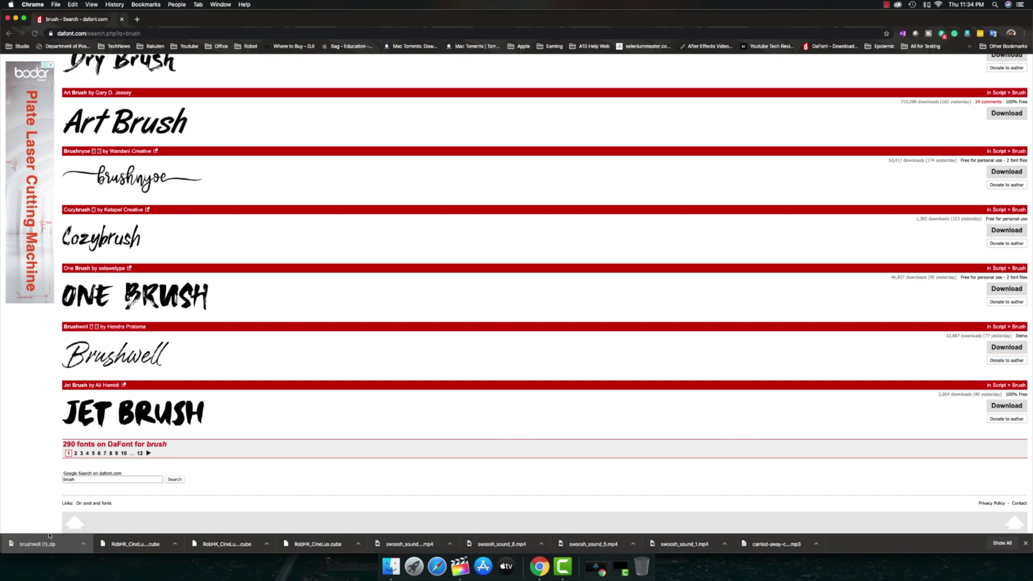
click(1026, 543)
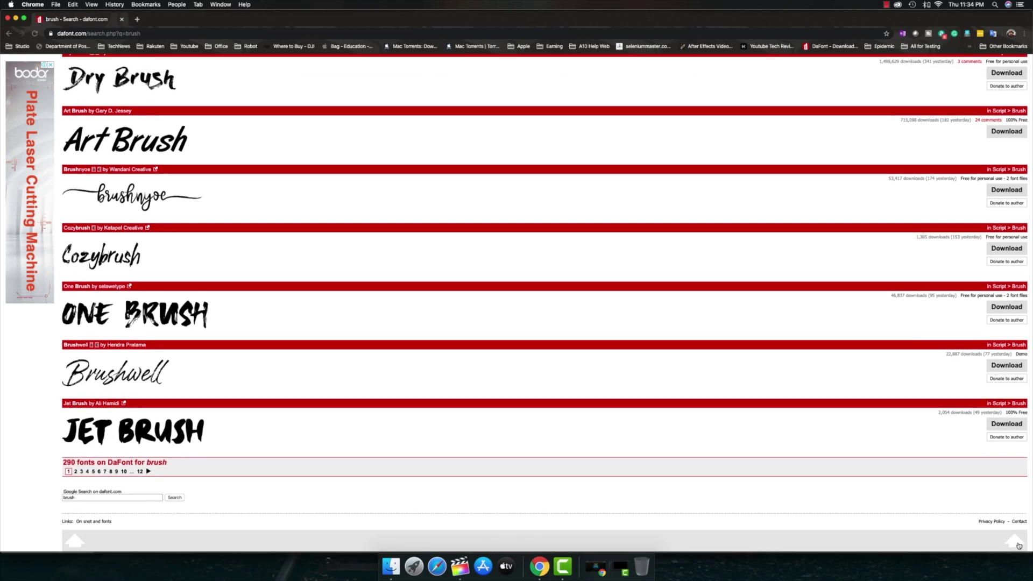
Browse pages 2 and 3 of the brush results to reach the Brush King font
click(149, 474)
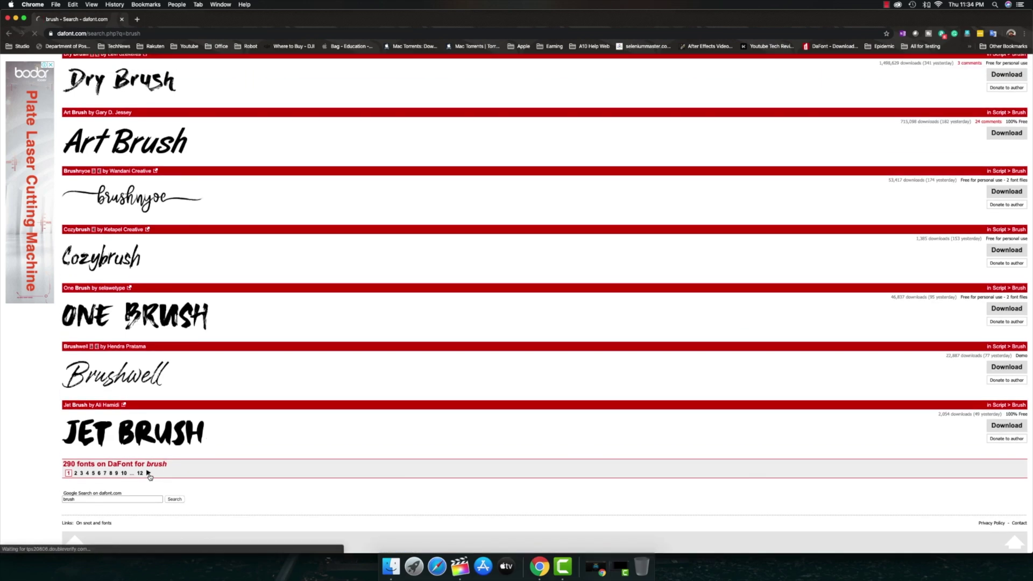
scroll(169, 459, down, 10)
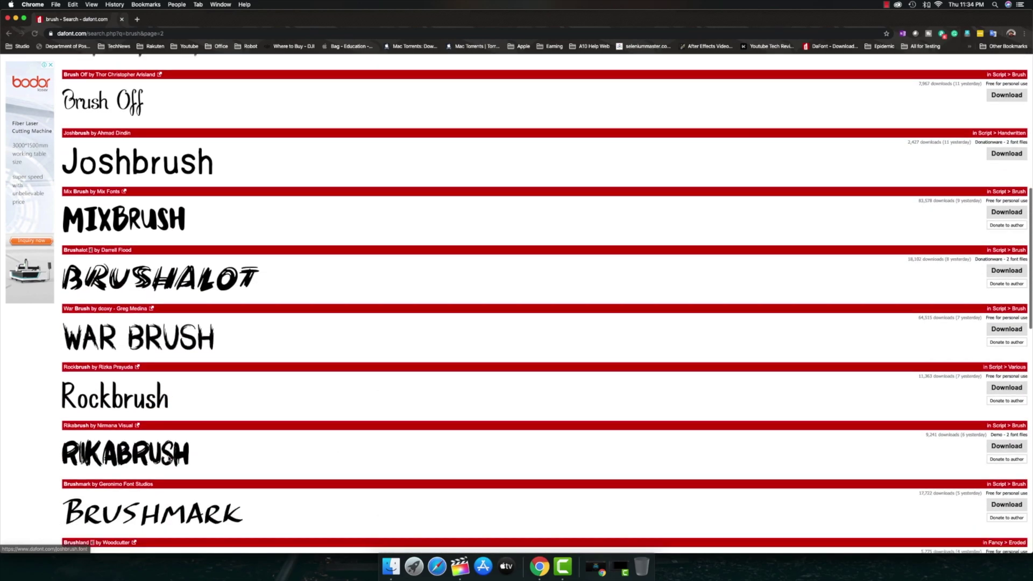
scroll(169, 459, down, 10)
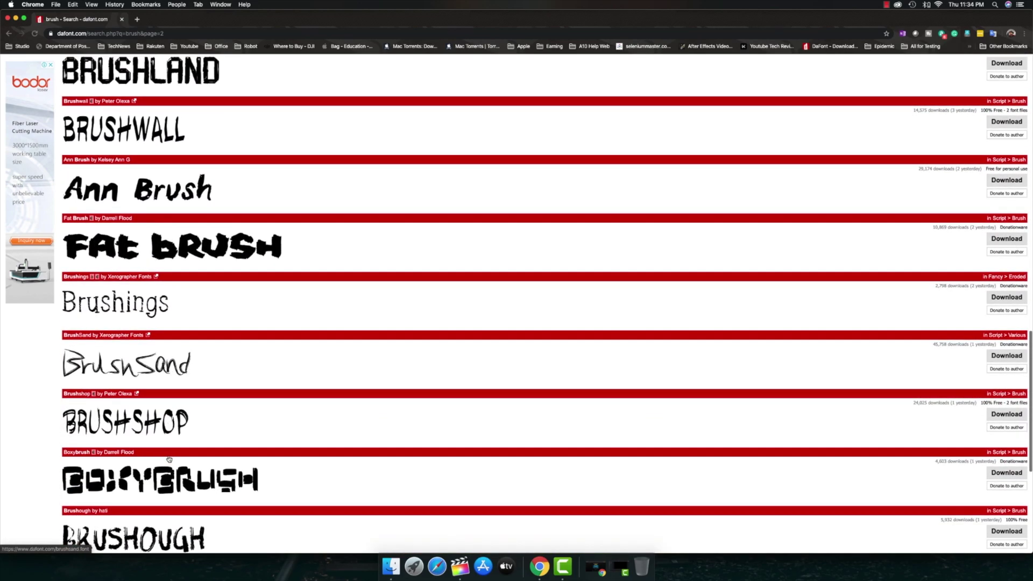
scroll(169, 459, down, 6)
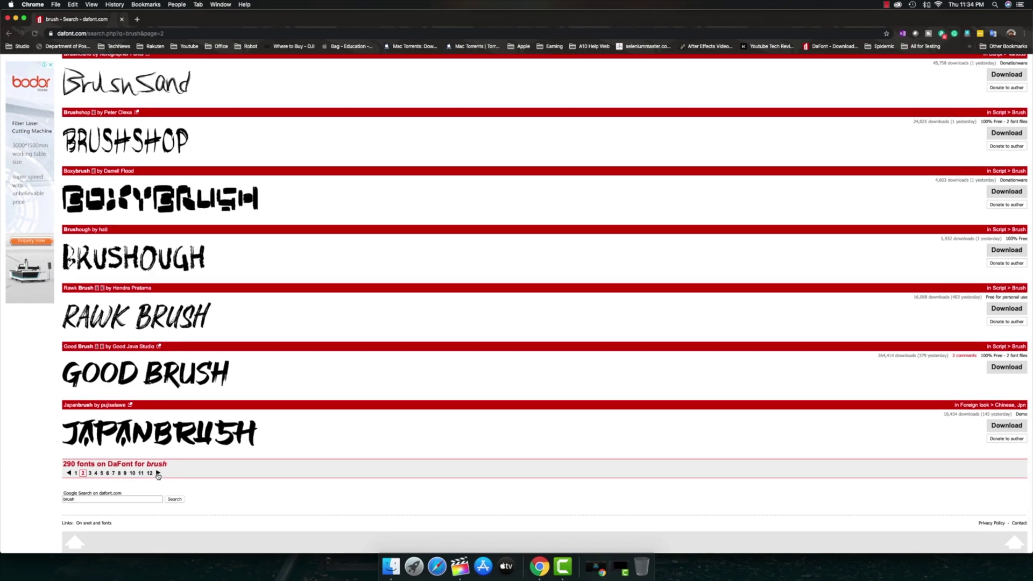
click(158, 473)
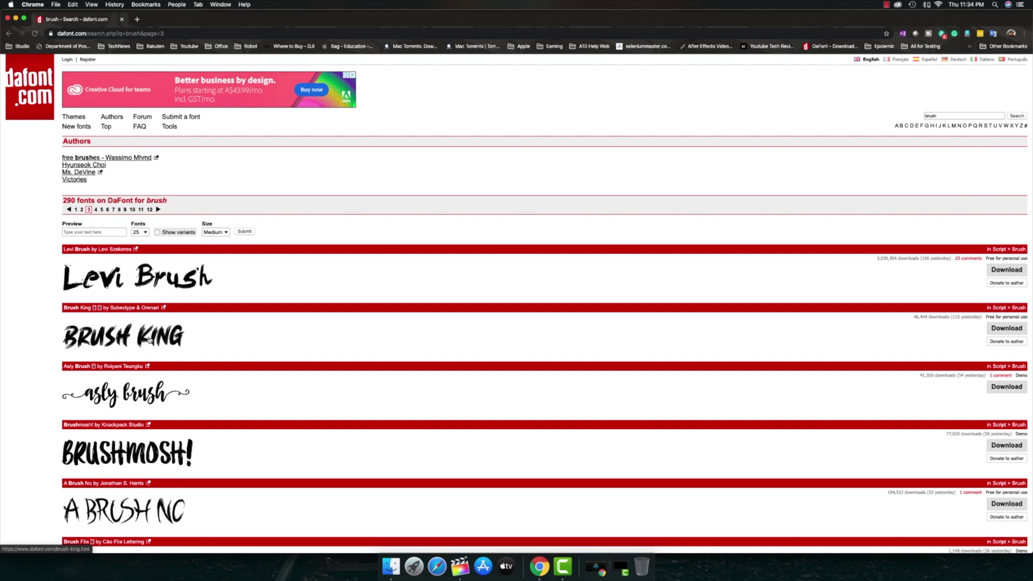
scroll(177, 338, down, 10)
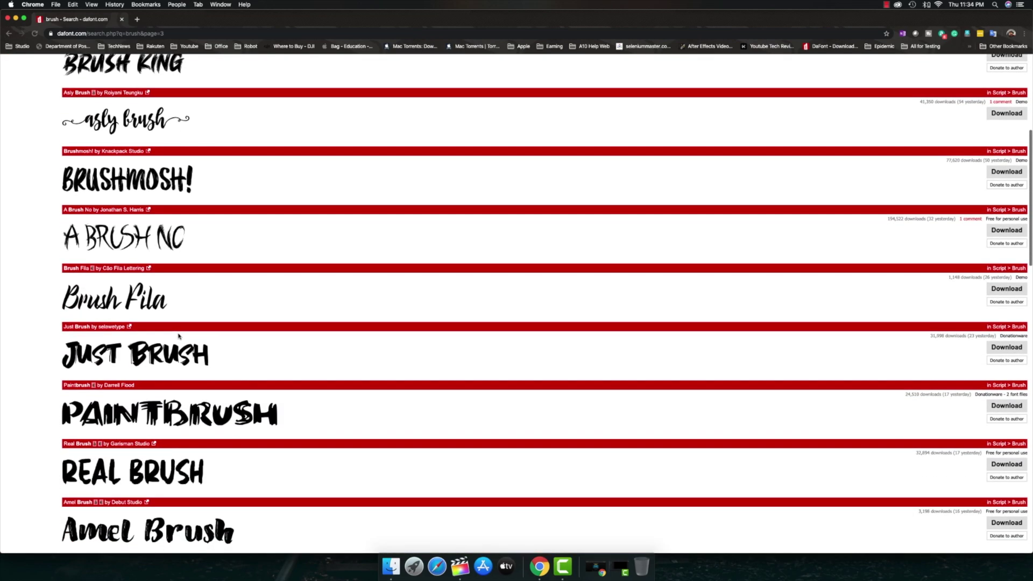
scroll(180, 336, down, 9)
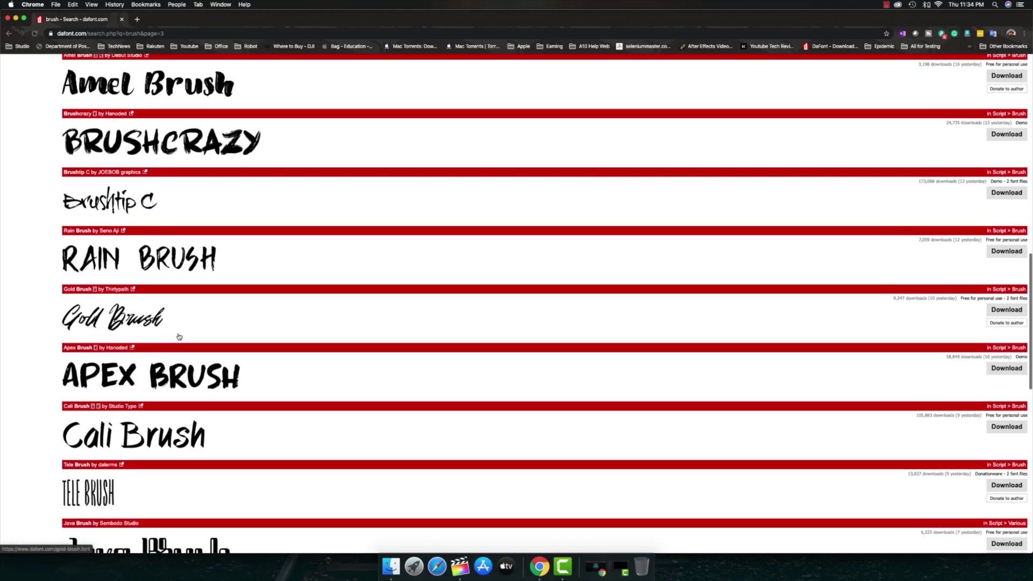
scroll(179, 336, down, 7)
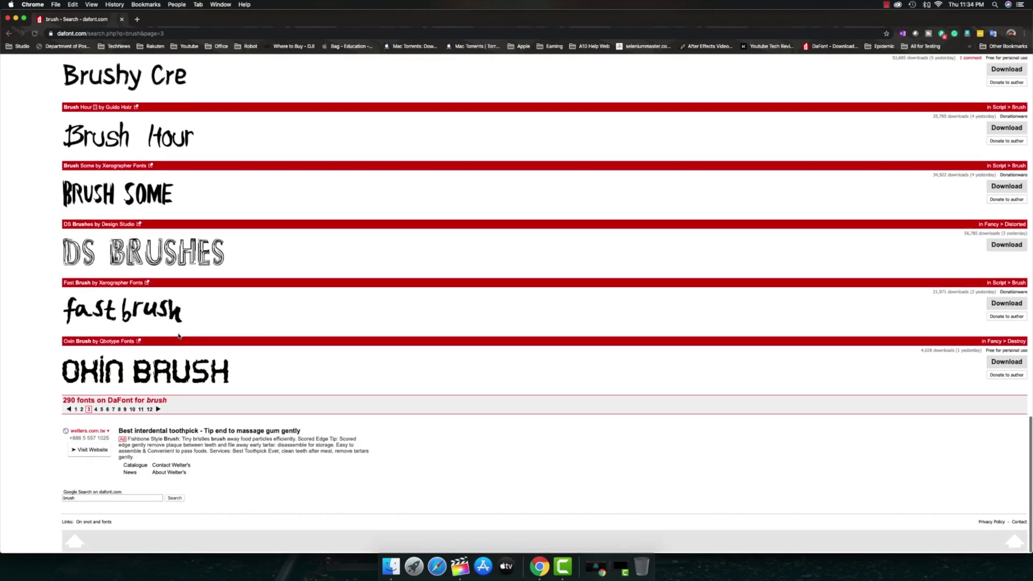
scroll(179, 337, up, 20)
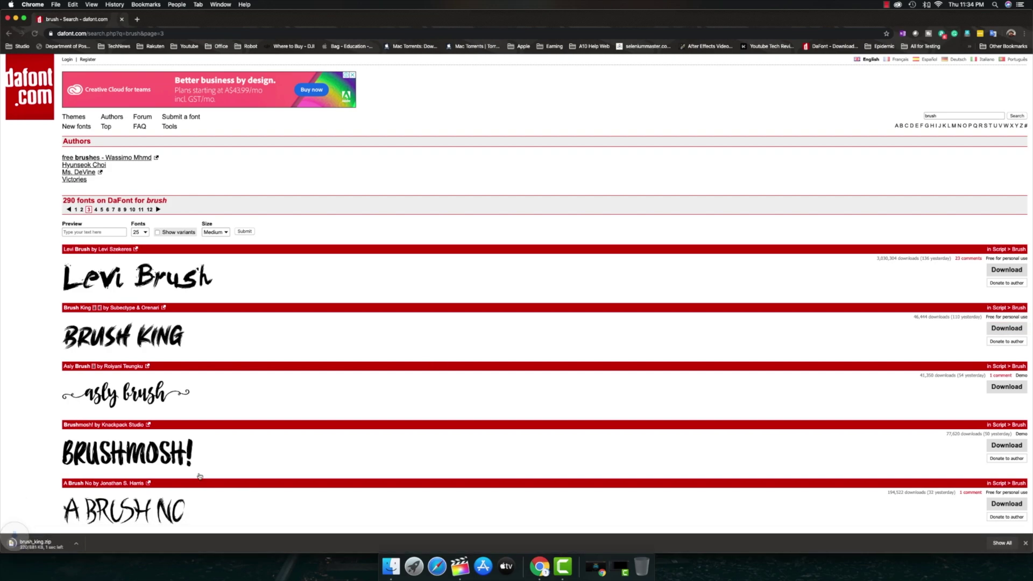
Install the Brush King font from brush_king.zip, then quit Font Book
click(48, 545)
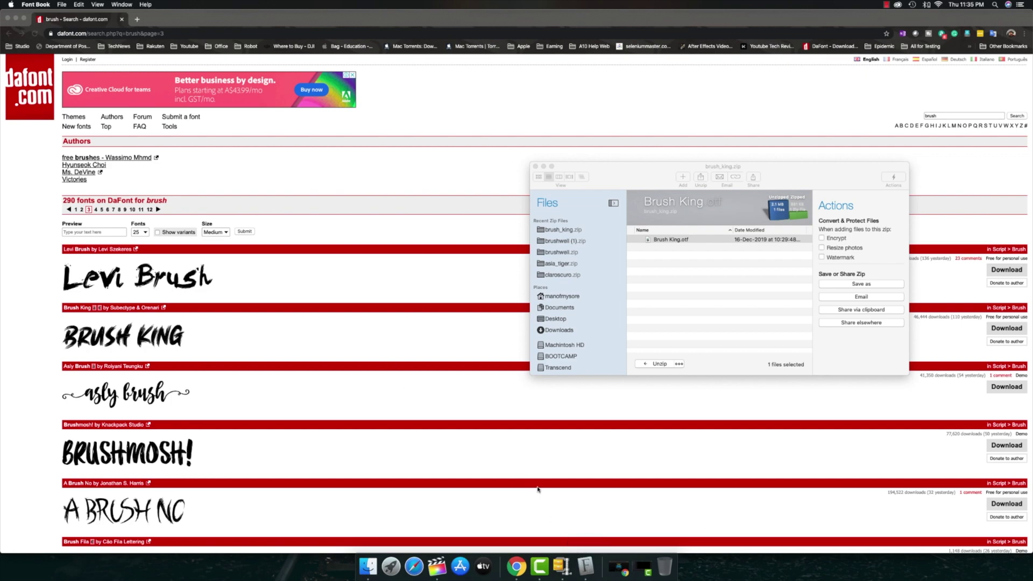
click(159, 428)
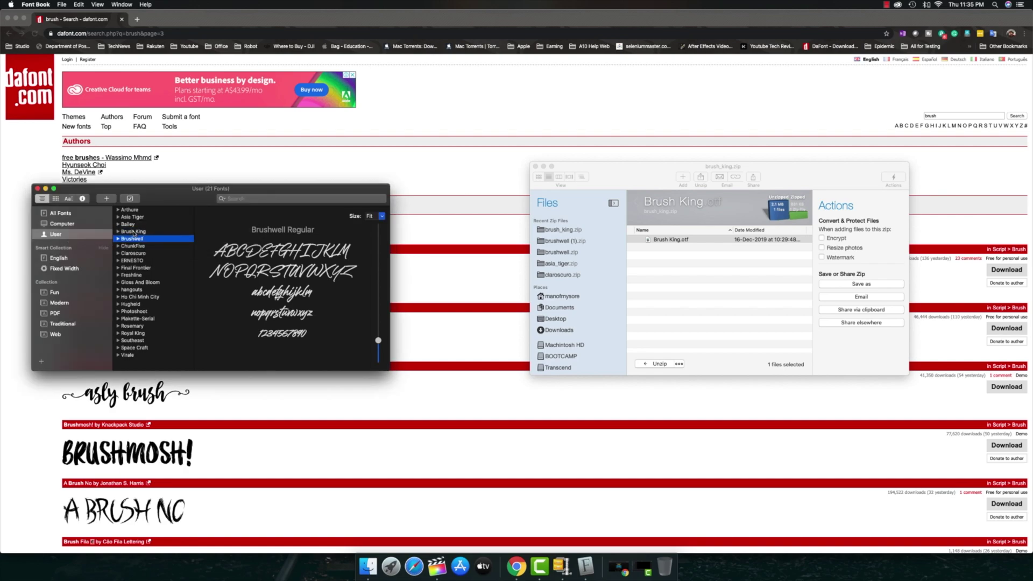
key(super+q)
Close the zip window, put Chrome away and set the Final Cut Pro playhead about 4 s in
click(536, 167)
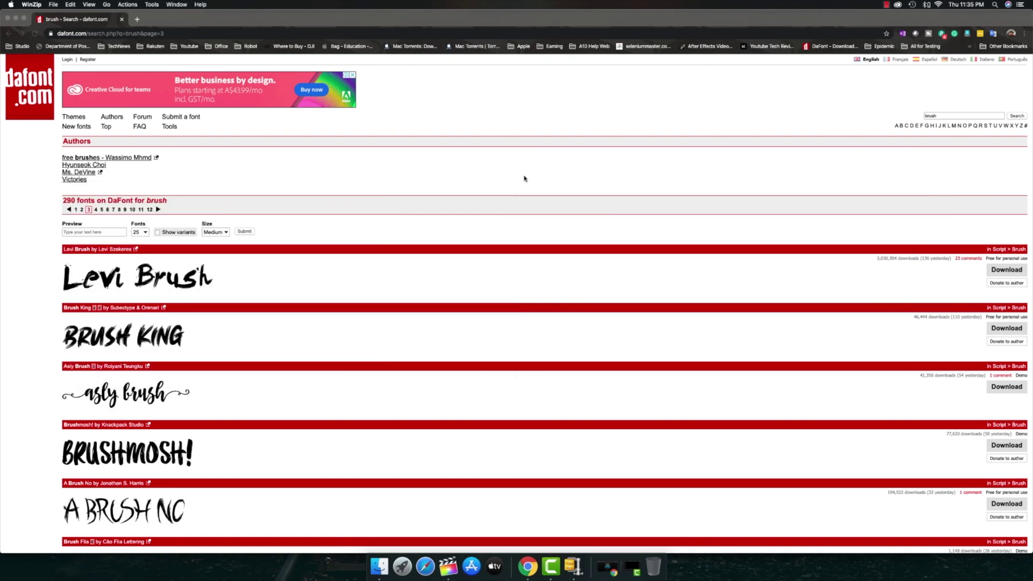
click(16, 19)
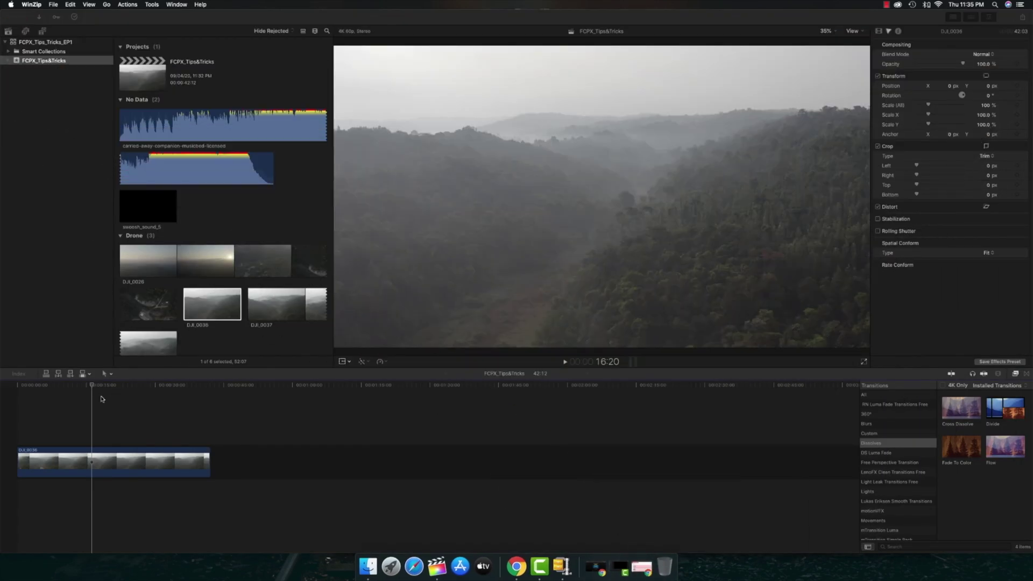
click(18, 419)
click(18, 419)
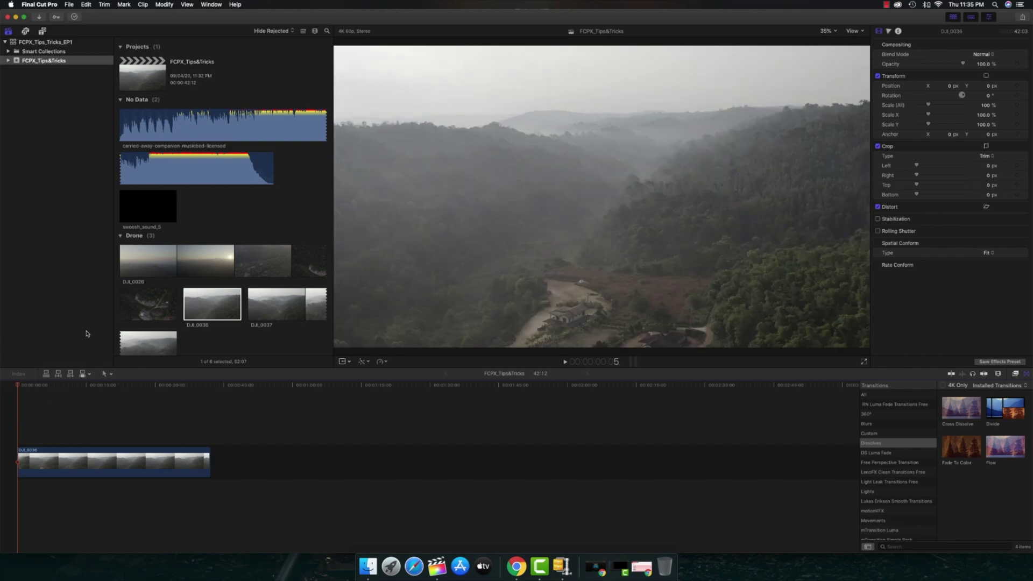
click(36, 439)
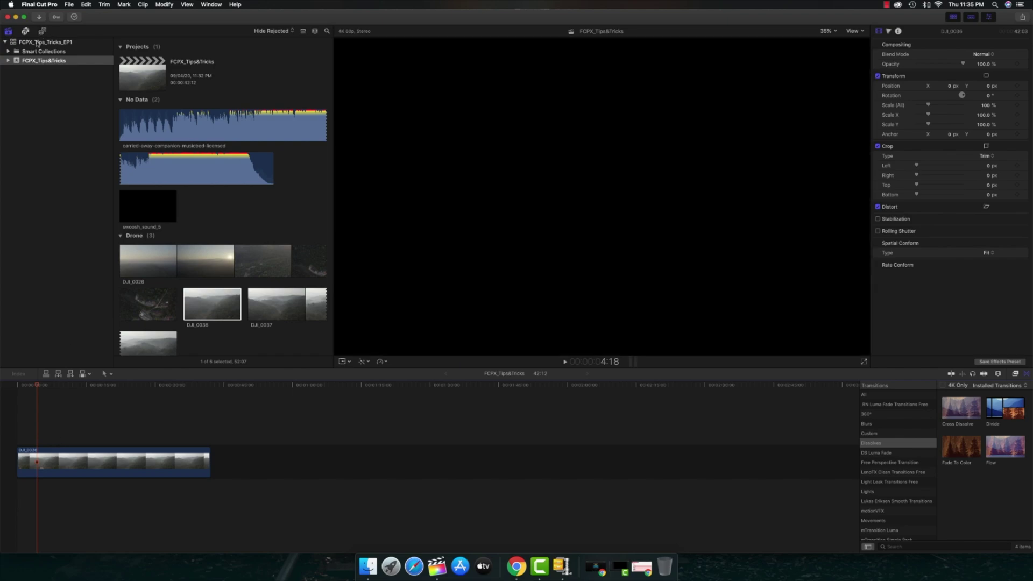
Find Basic Title in the Titles browser and place it above the drone clip's start
key(alt+super+1)
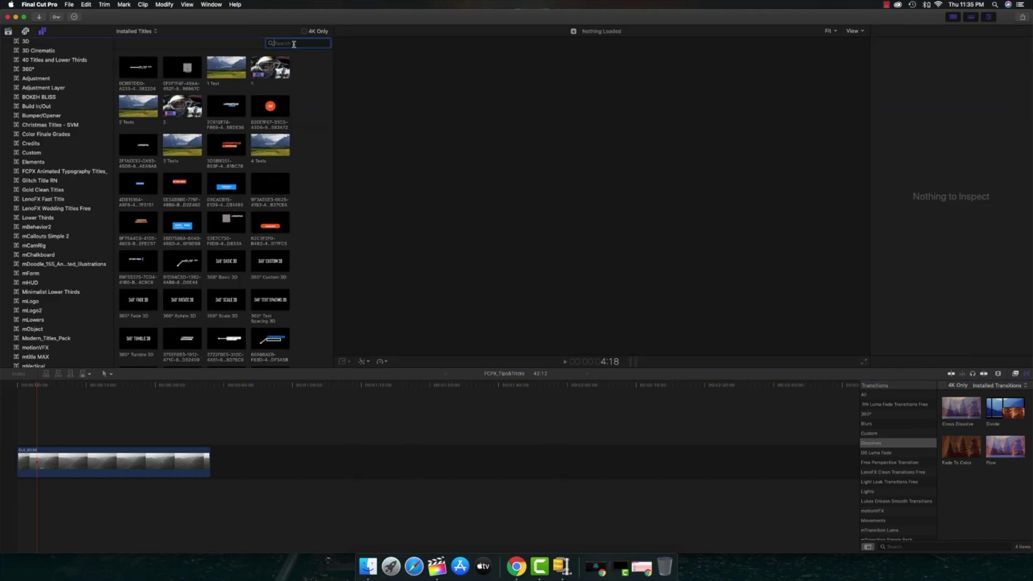
text(basic title)
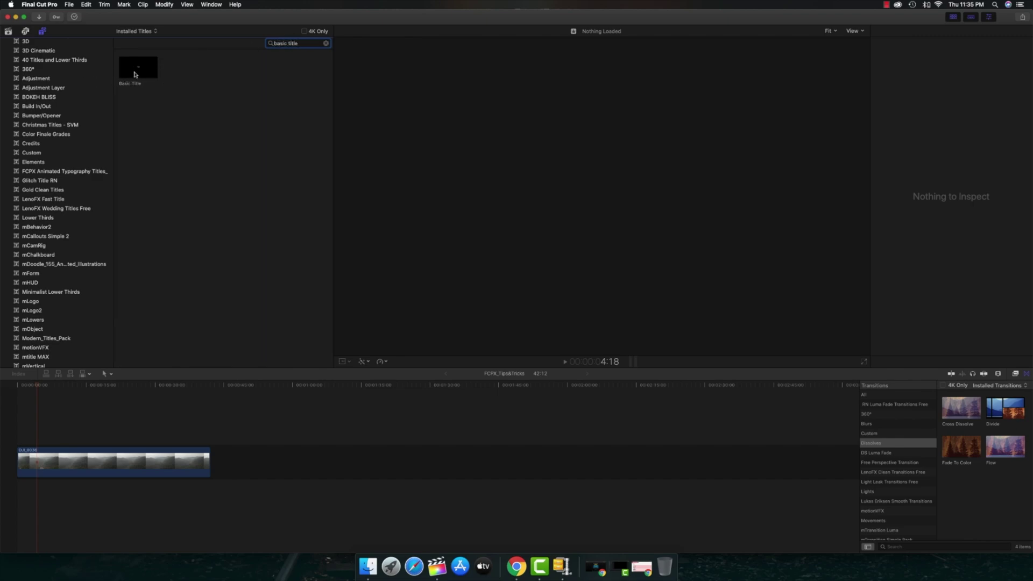
click(134, 70)
drag(139, 68, 42, 431)
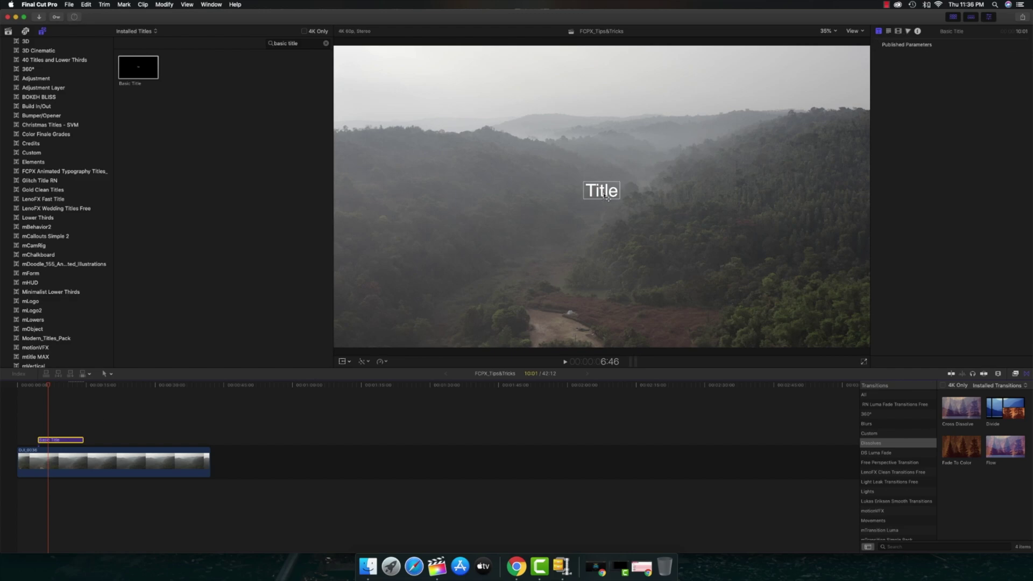
Switch the Basic Title's font from Helvetica to Brushwell in the Text inspector
click(889, 31)
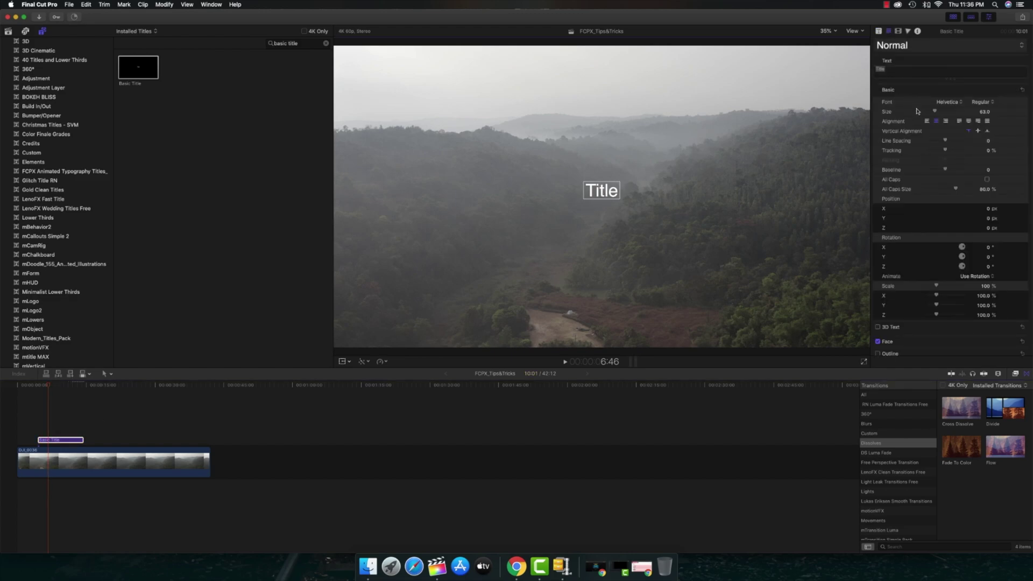
click(949, 102)
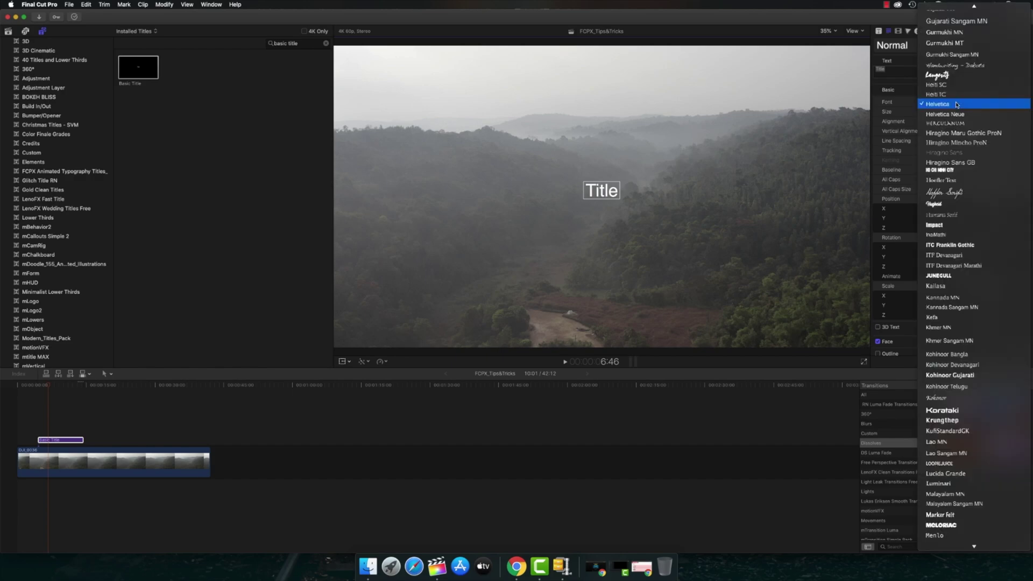
scroll(937, 232, up, 15)
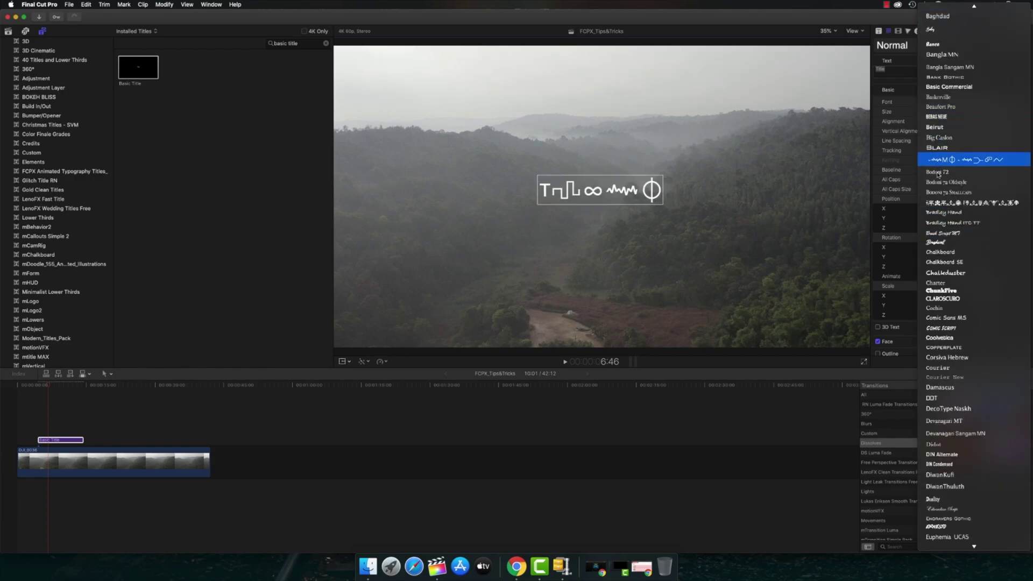
click(933, 245)
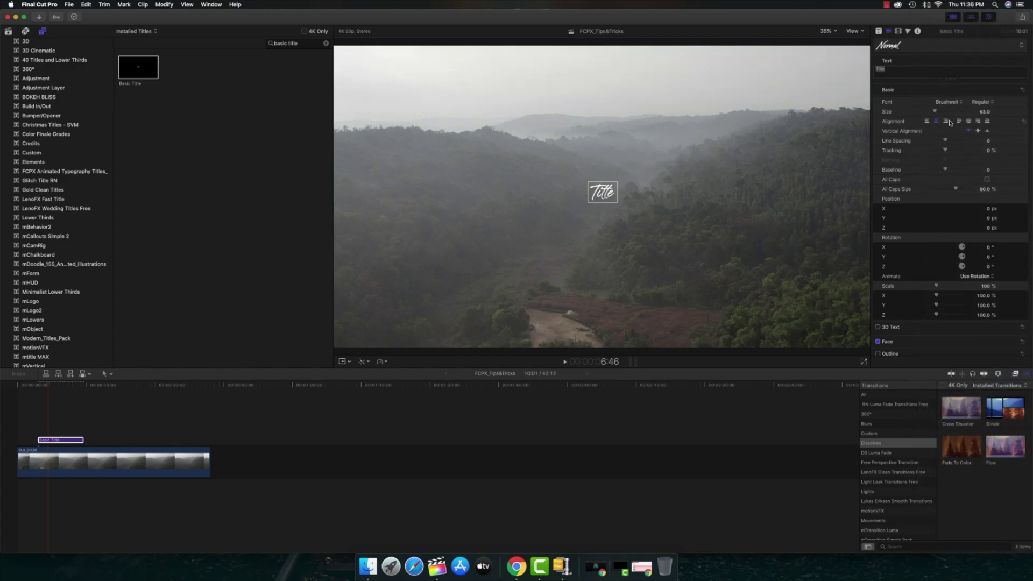
Change the title text to 'Cinematic Vlog', widen tracking to 22.77% and set size 111
drag(935, 112, 943, 111)
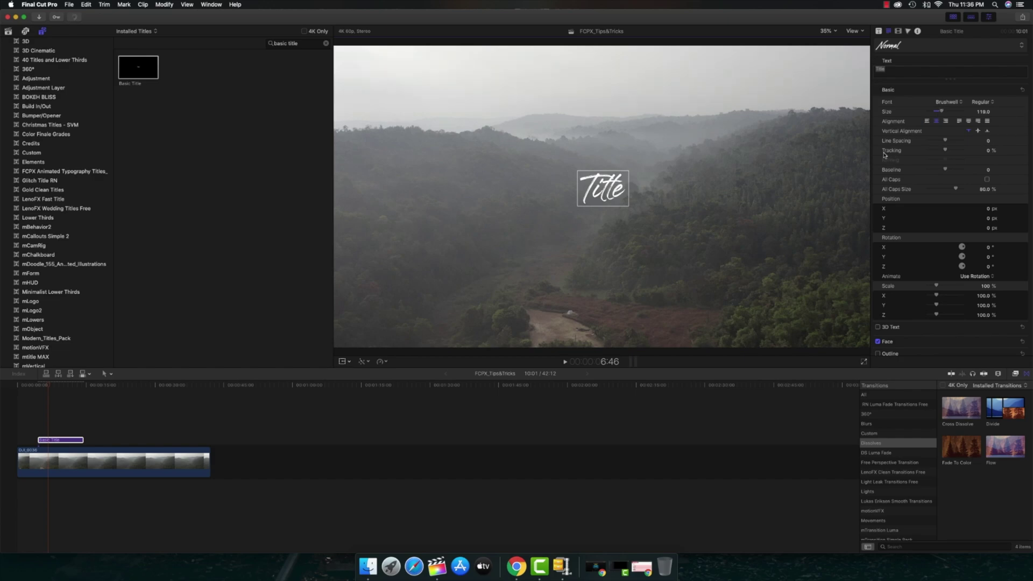
double_click(909, 73)
text(Cinemati)
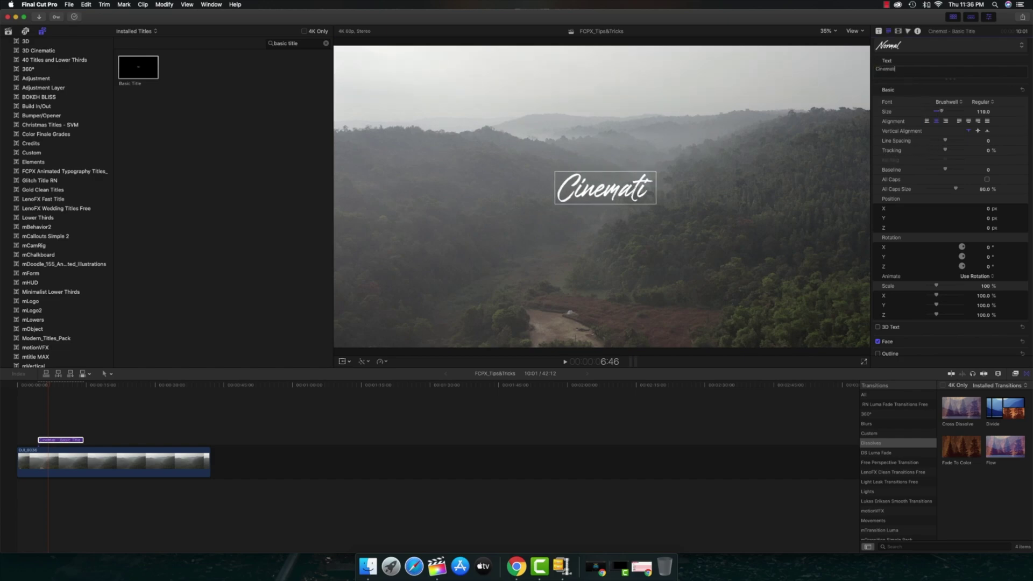
text(c Vlog)
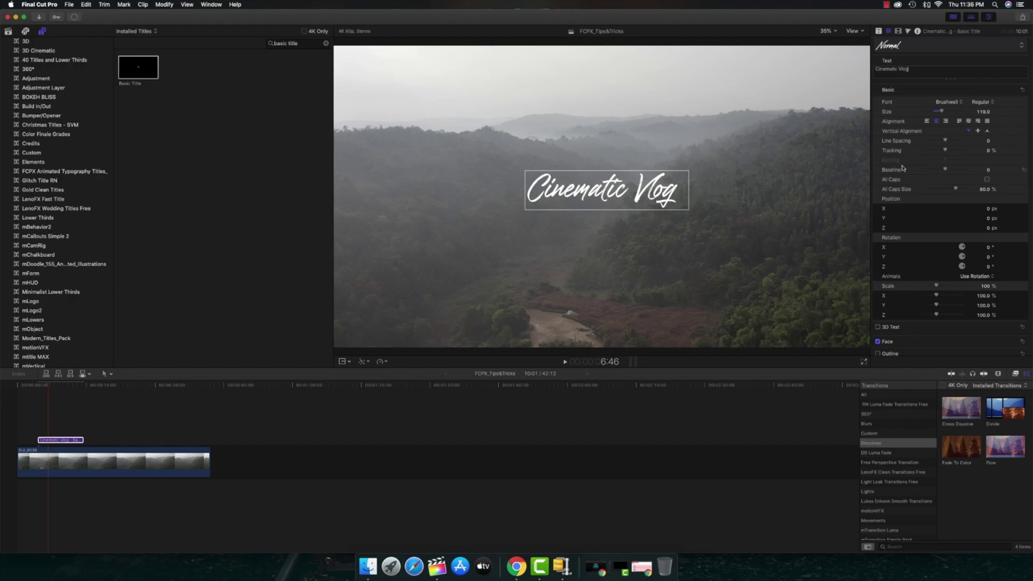
drag(946, 152, 951, 152)
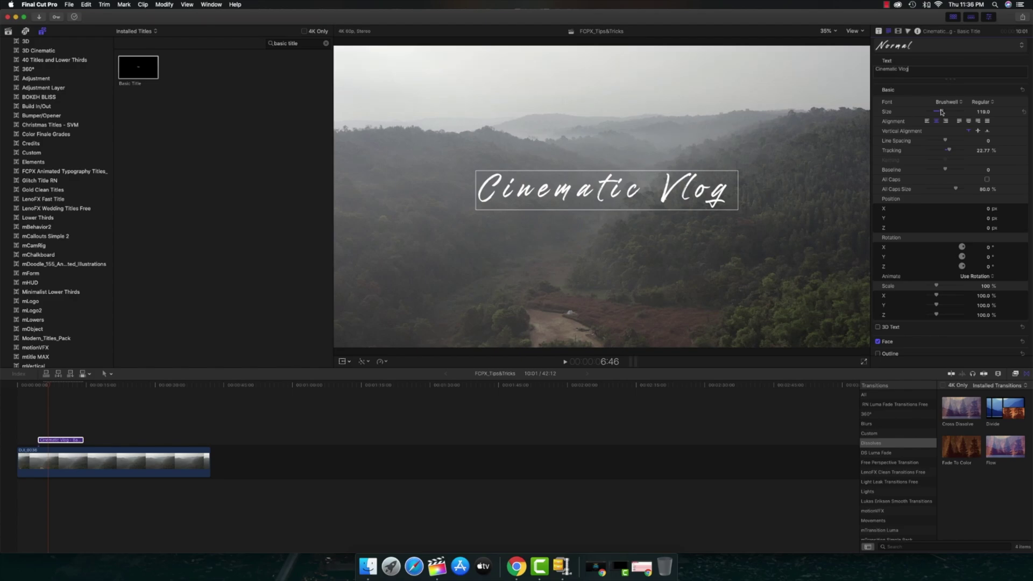
drag(942, 112, 940, 113)
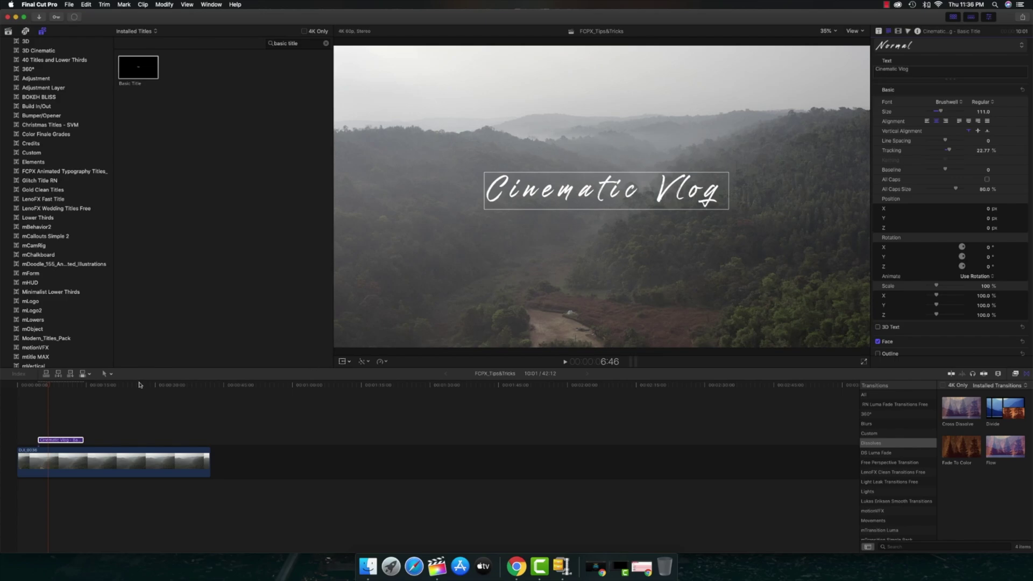
click(18, 430)
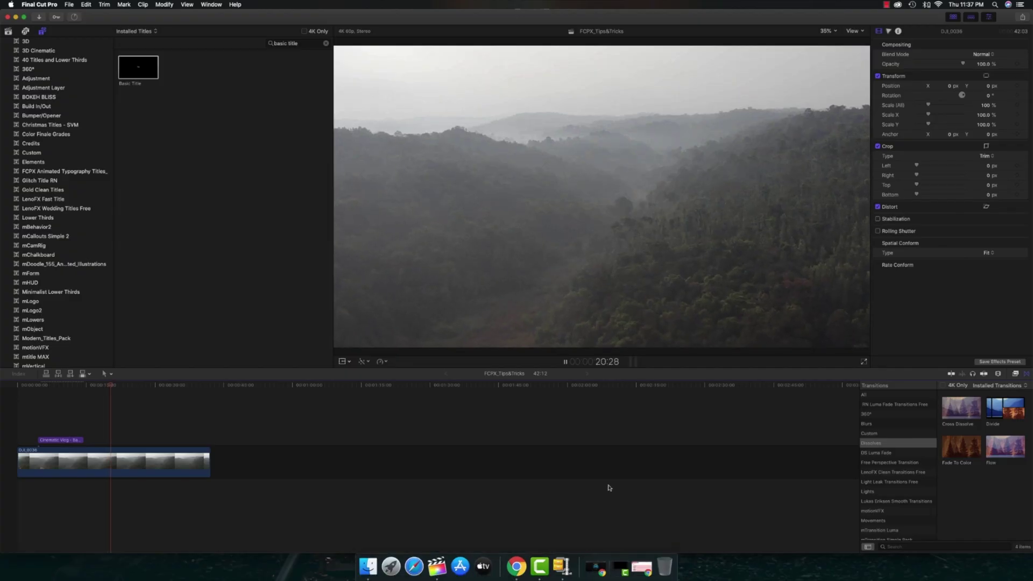
click(37, 432)
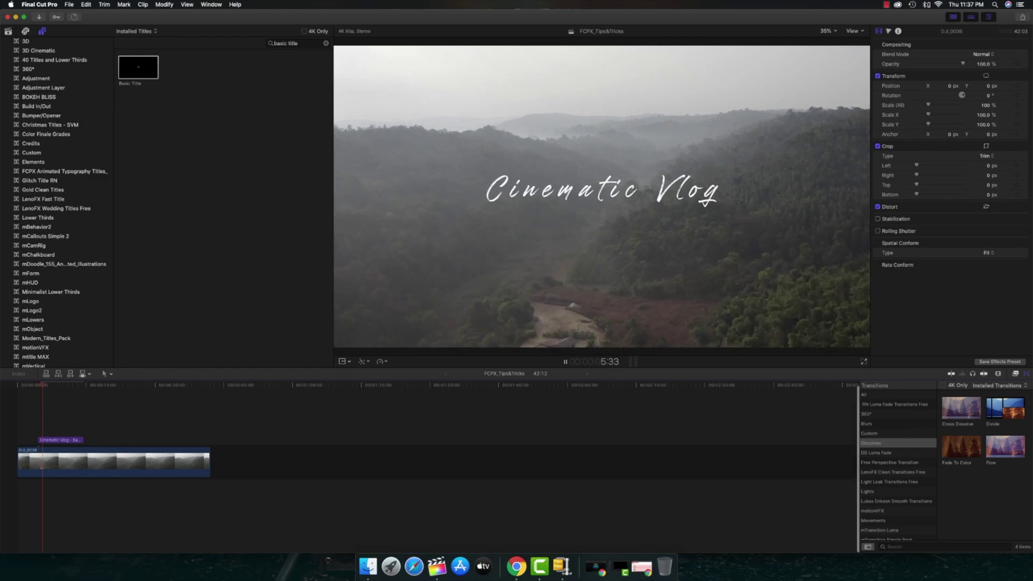
click(52, 439)
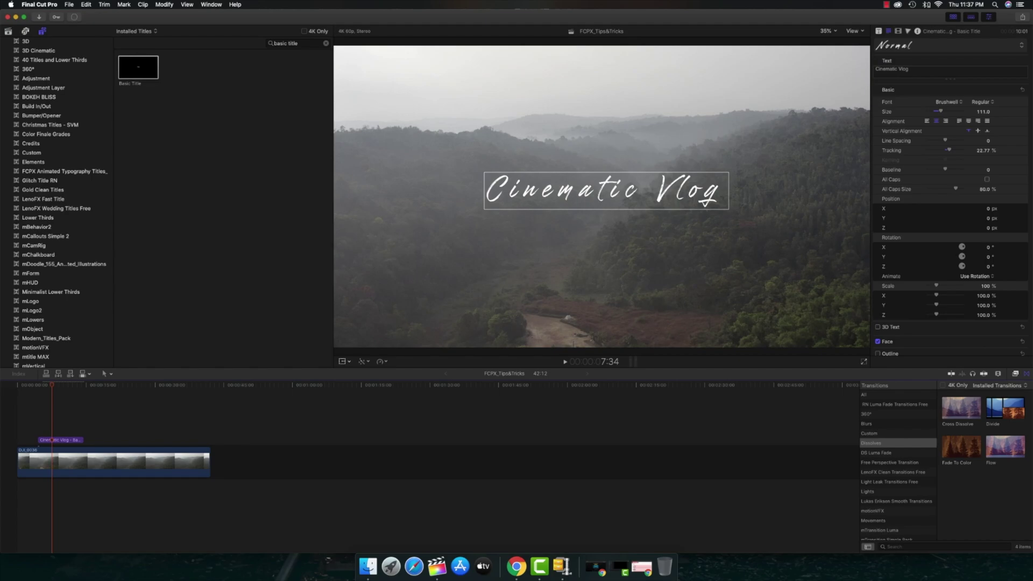
click(68, 441)
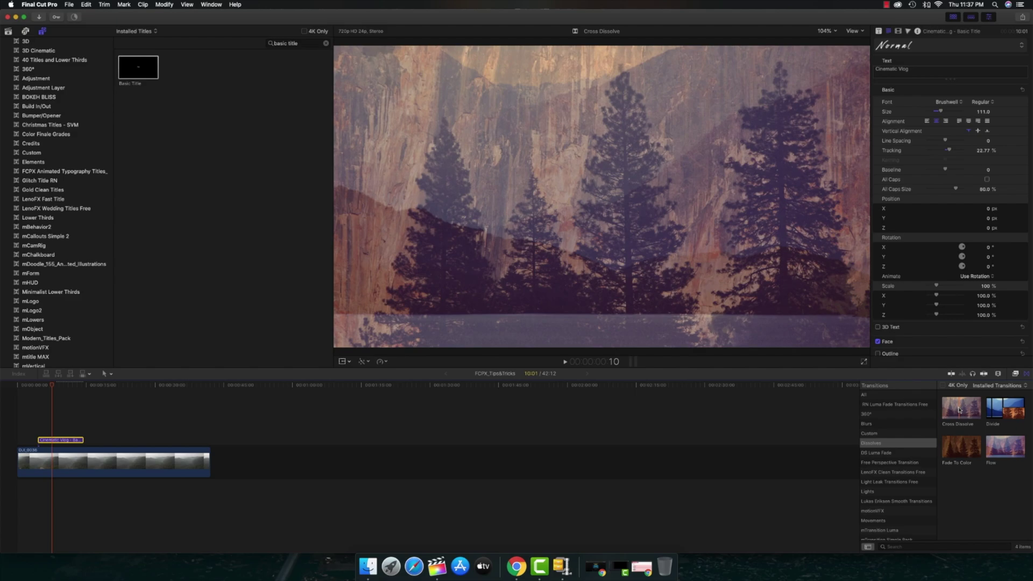
Apply a Cross Dissolve transition to the Cinematic Vlog title clip
drag(959, 410, 70, 425)
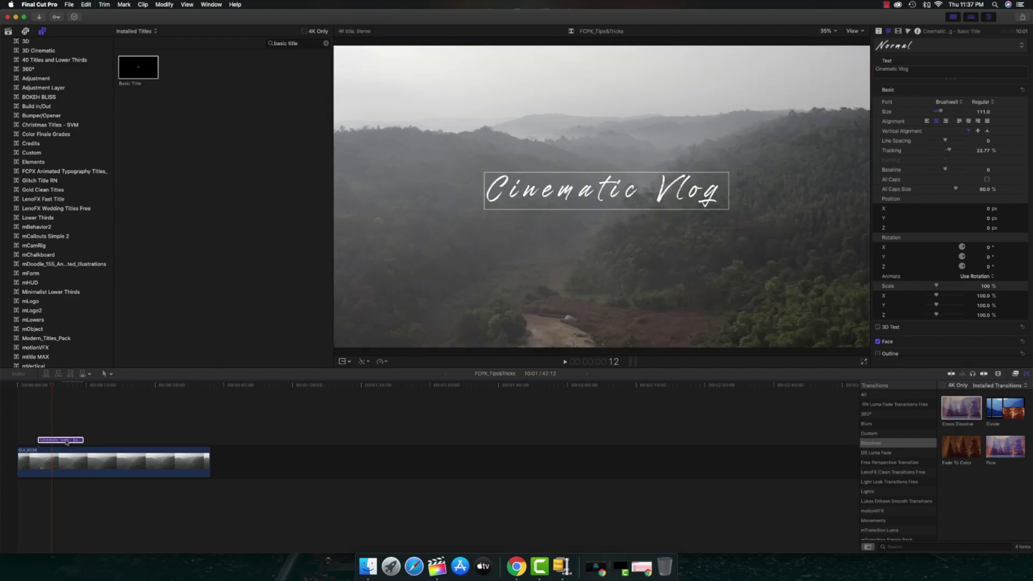
click(67, 442)
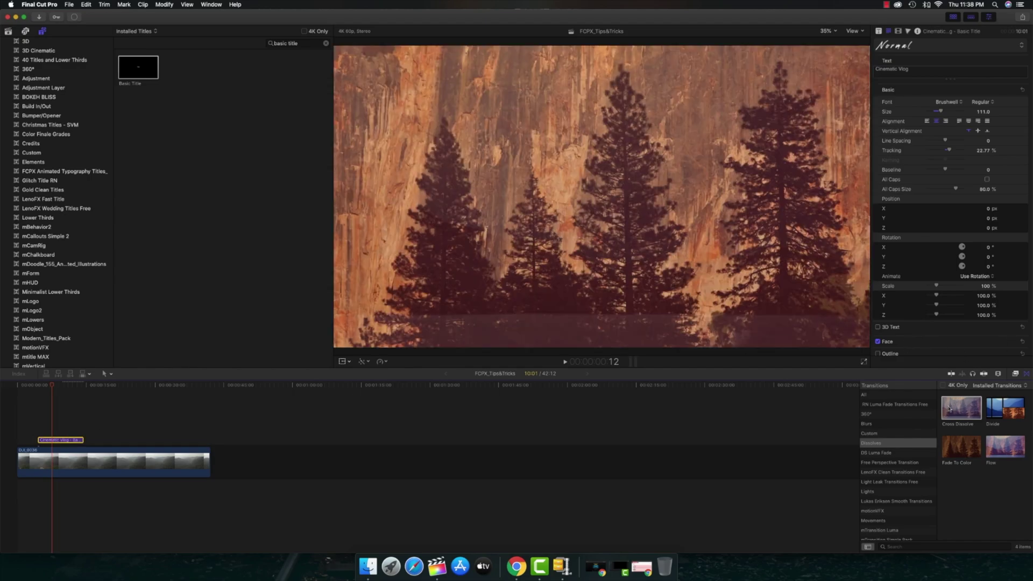
click(948, 408)
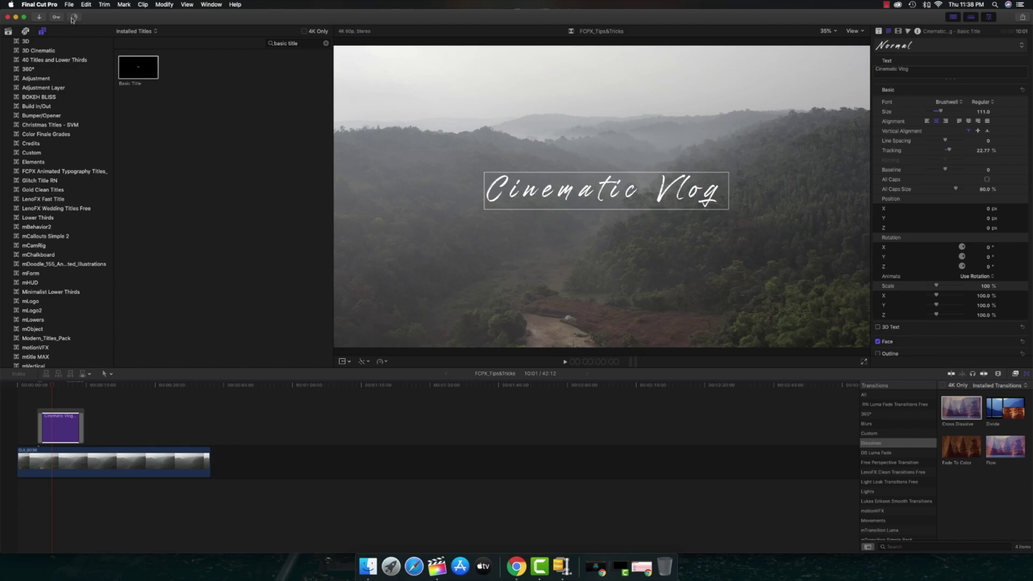
Preview the title's current fades from just before it in the timeline
click(31, 406)
key(space)
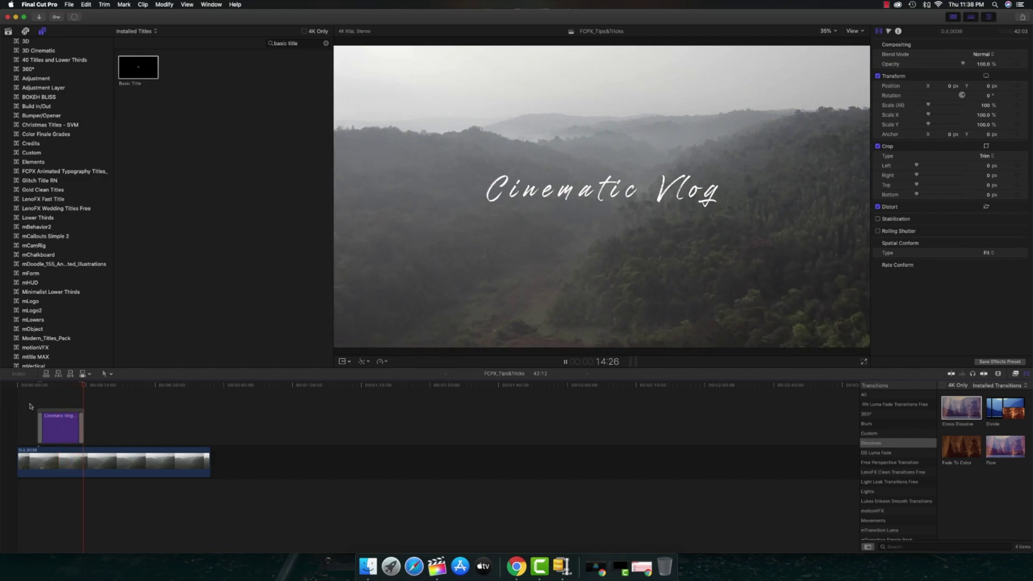
key(space)
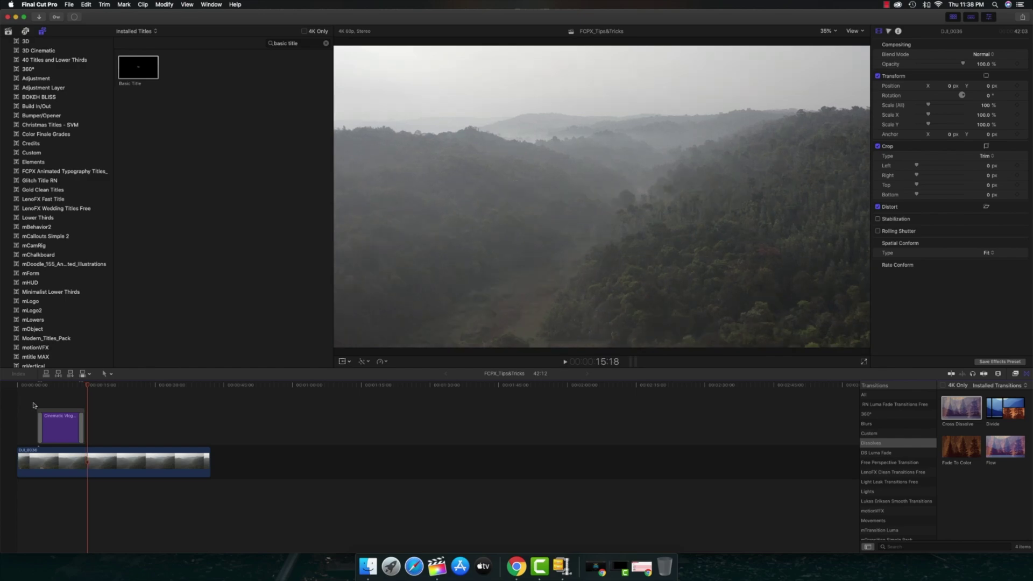
click(33, 405)
Lengthen the title's starting and ending Cross Dissolves, extending the end one to 2:21
key(super+equal)
key(super+equal)
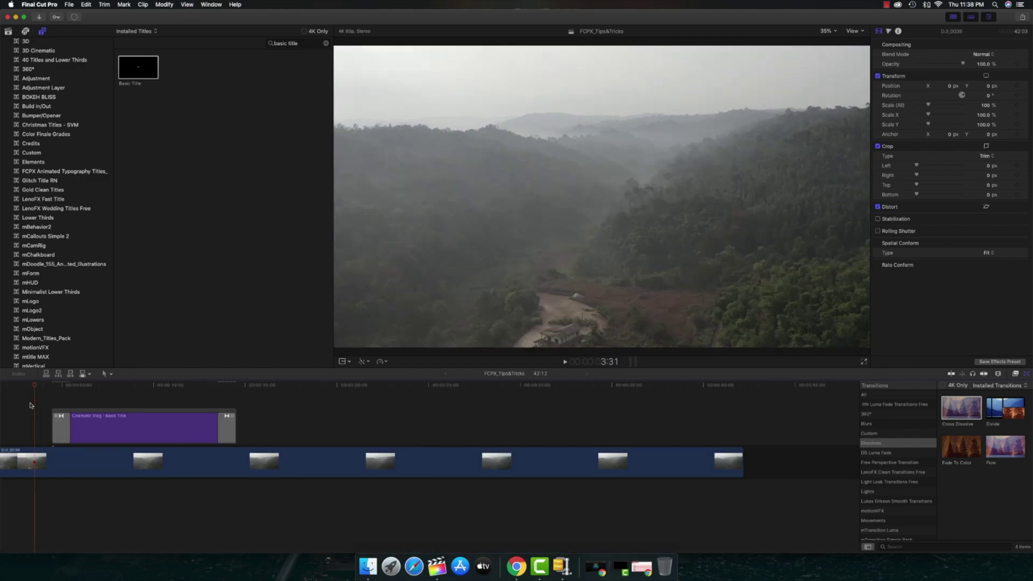
drag(70, 426, 101, 427)
click(218, 425)
drag(220, 425, 199, 429)
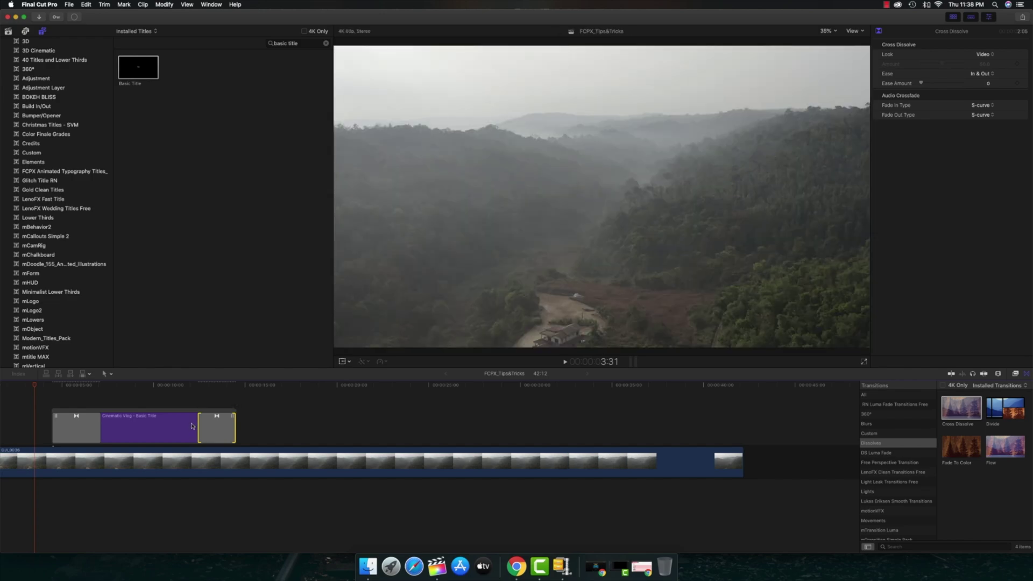
key(super+minus)
key(super+minus)
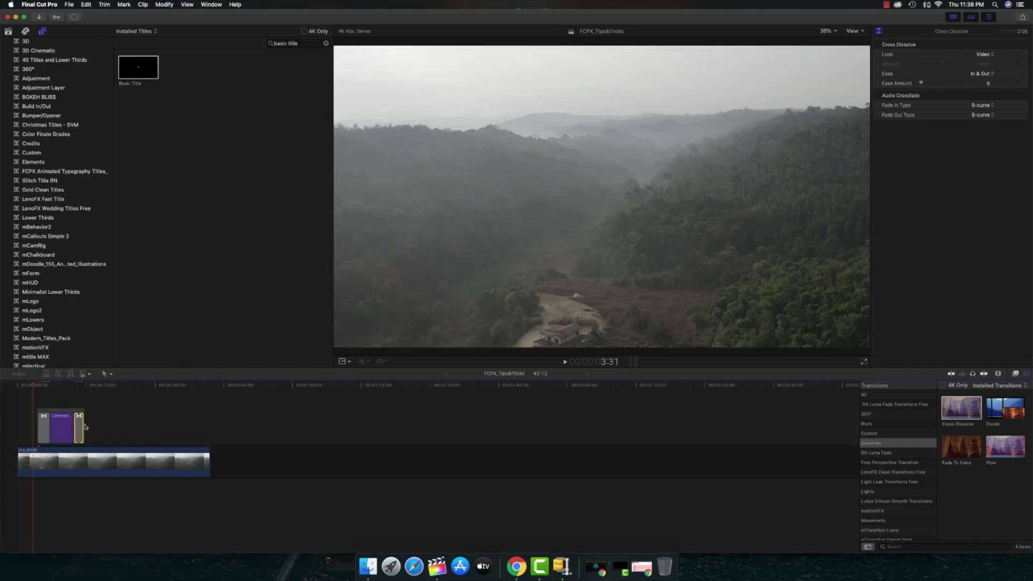
drag(75, 427, 31, 407)
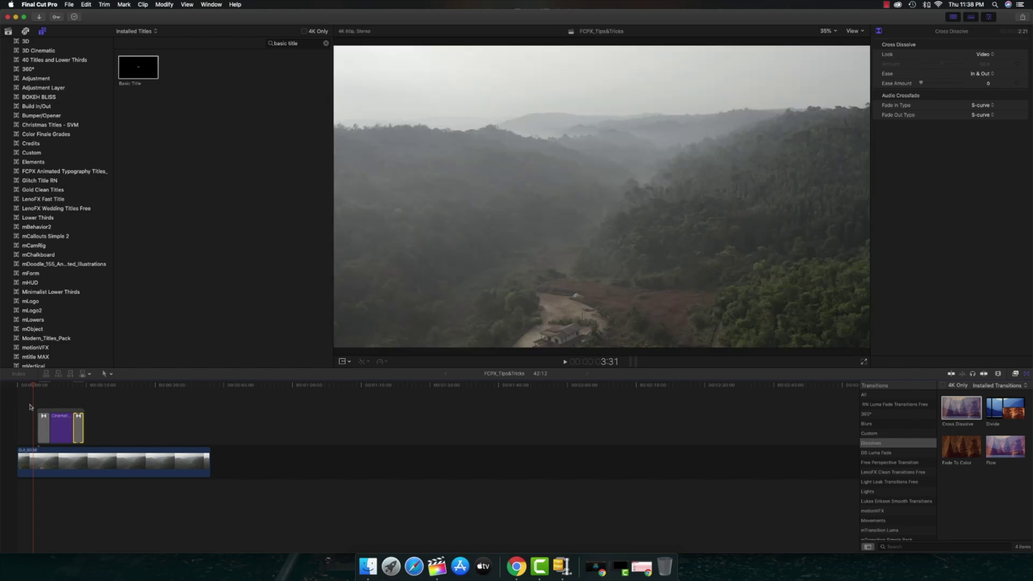
Play back the title's slower fades and return to the start of the timeline
key(space)
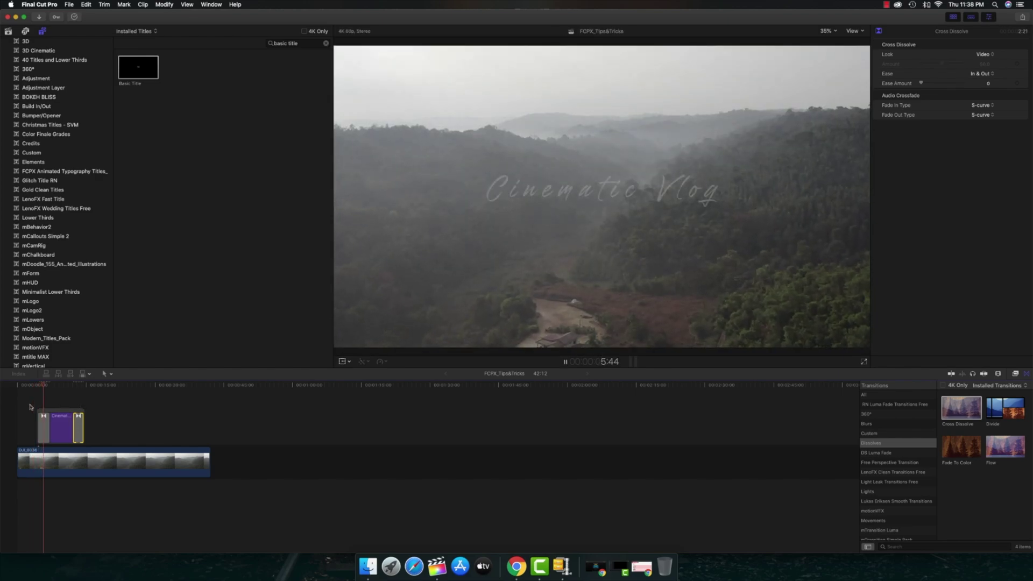
click(30, 407)
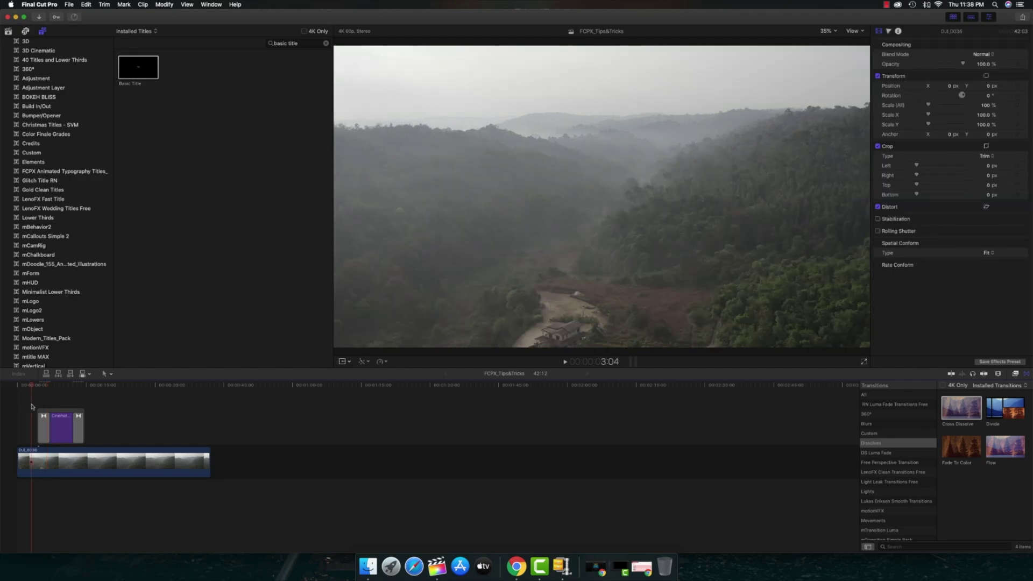
key(space)
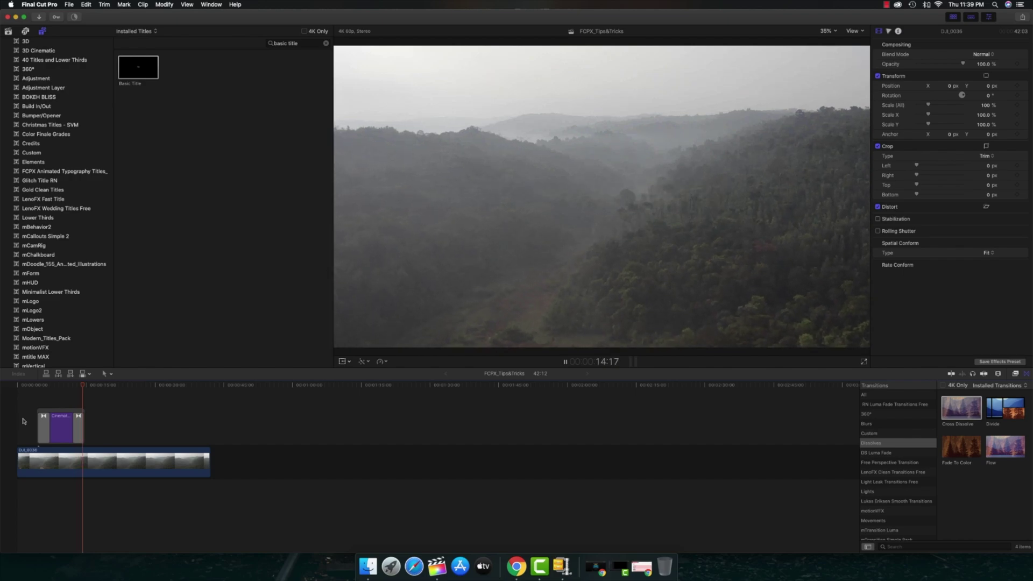
key(space)
click(28, 423)
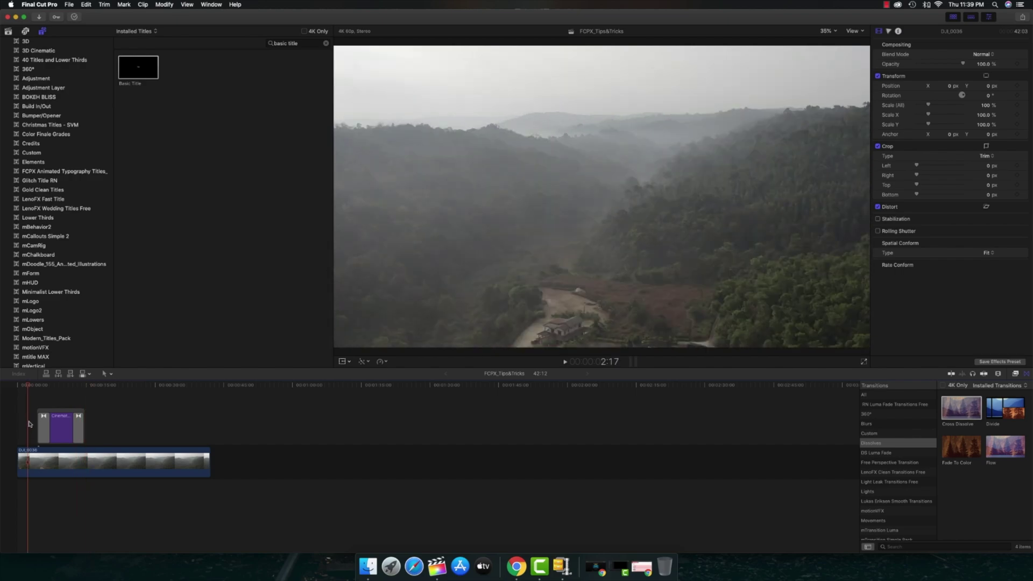
click(19, 435)
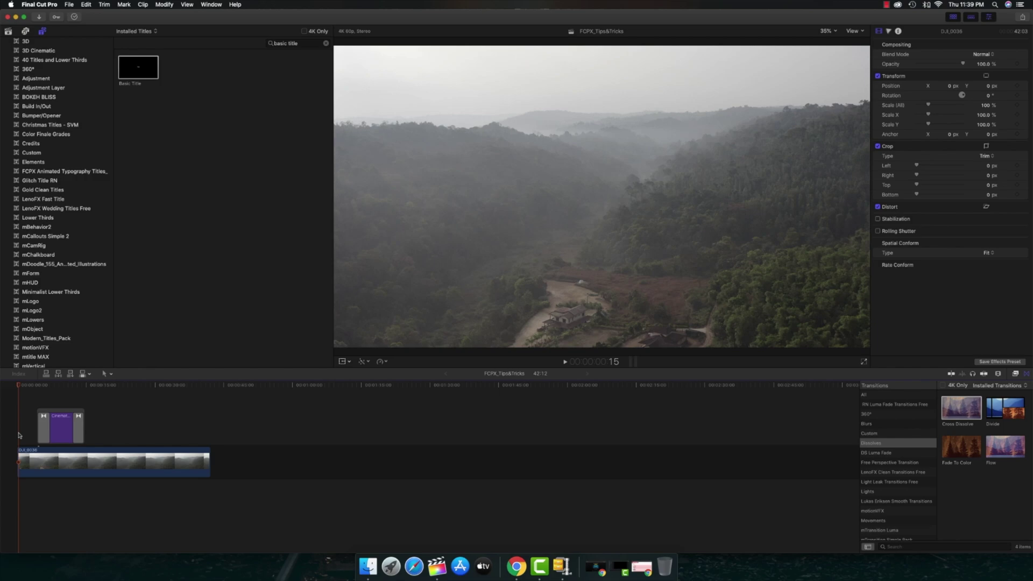
Preview swoosh_sound_5.mp4 from Cinematic Sound Effects and drop it under the title
click(368, 565)
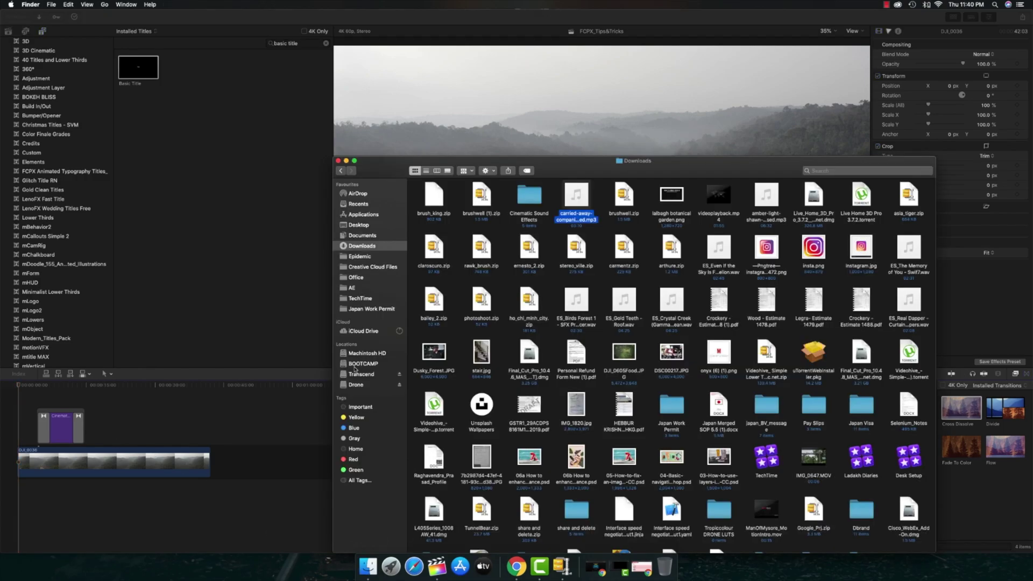
double_click(526, 197)
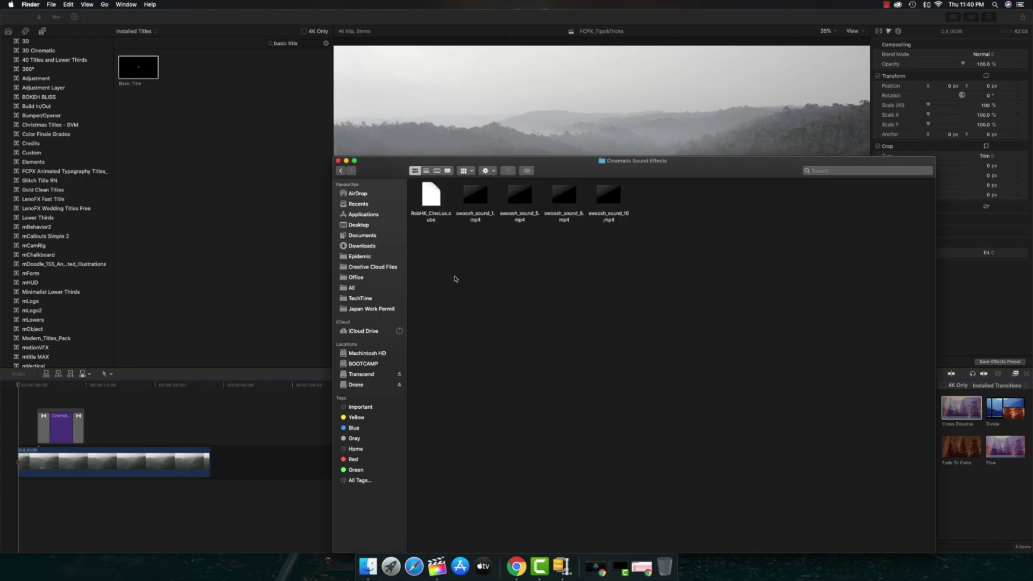
click(528, 194)
key(space)
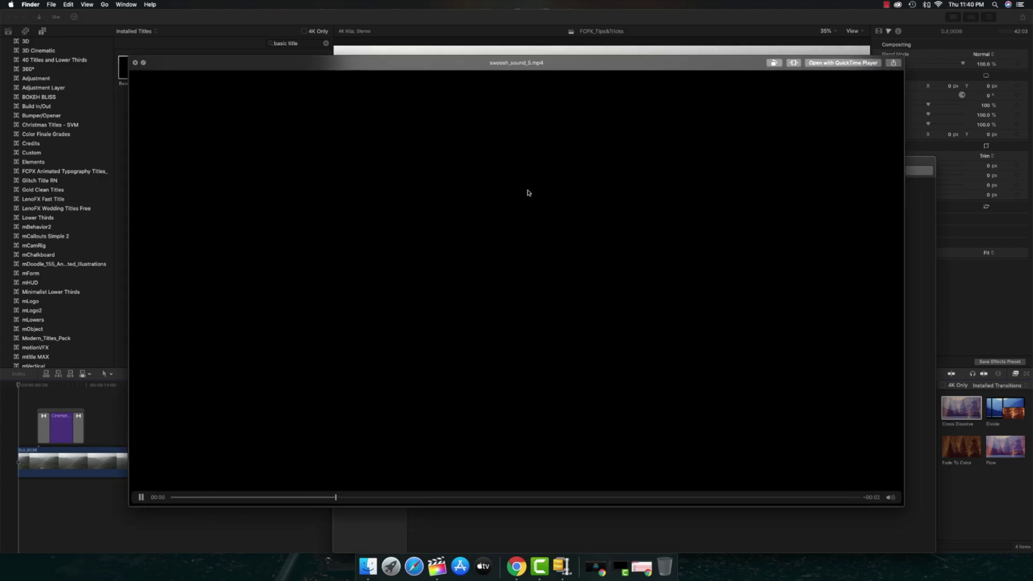
key(space)
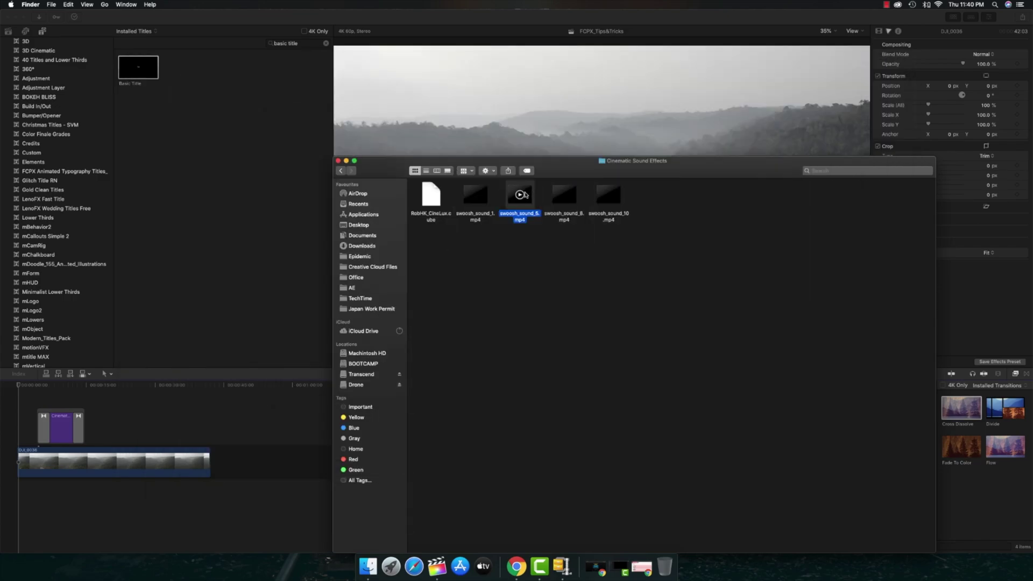
drag(519, 194, 39, 492)
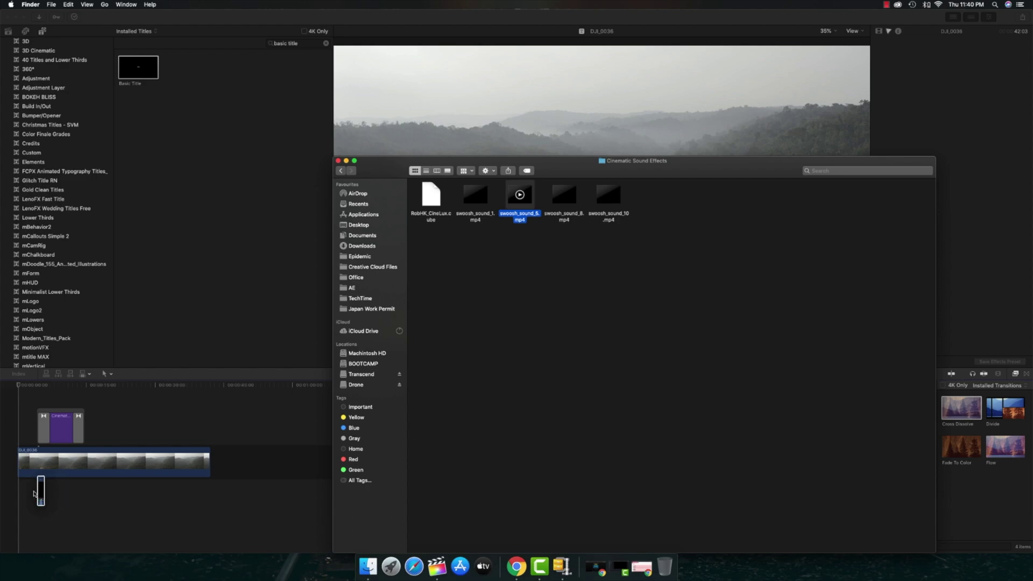
Add the carried-away music track from Downloads beneath the footage and hide Finder
click(368, 567)
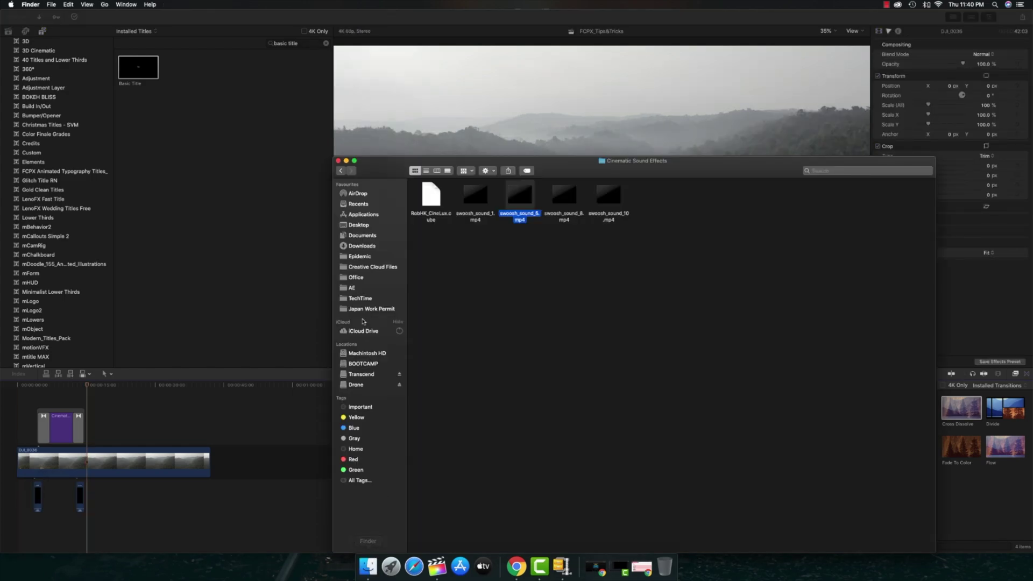
click(341, 170)
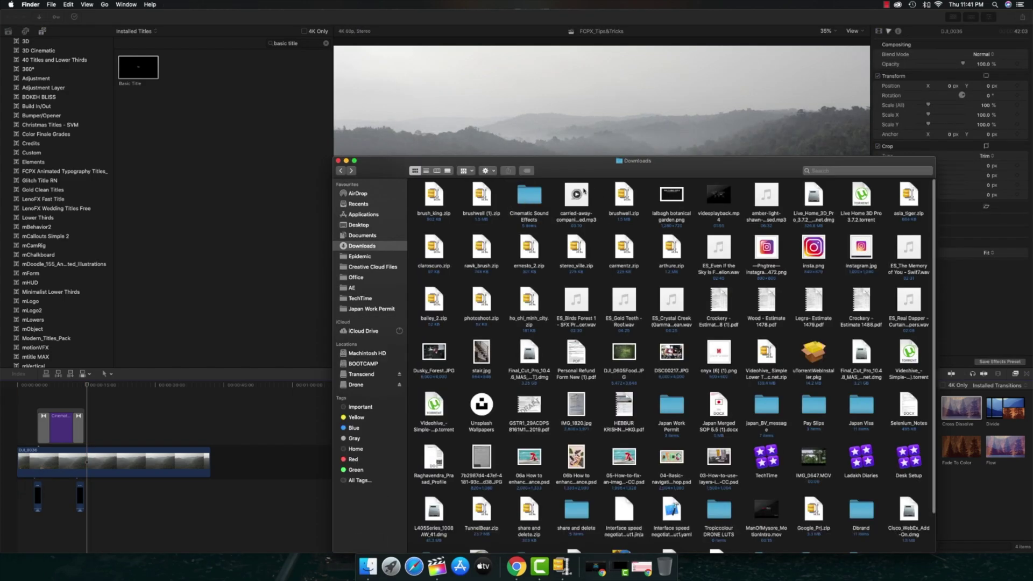
drag(21, 495, 2, 526)
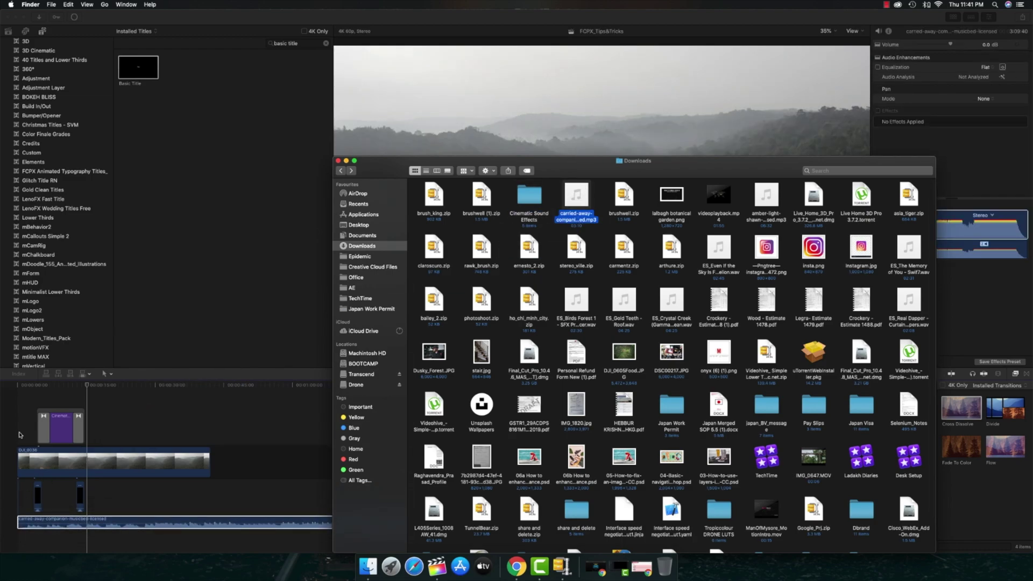
key(super+h)
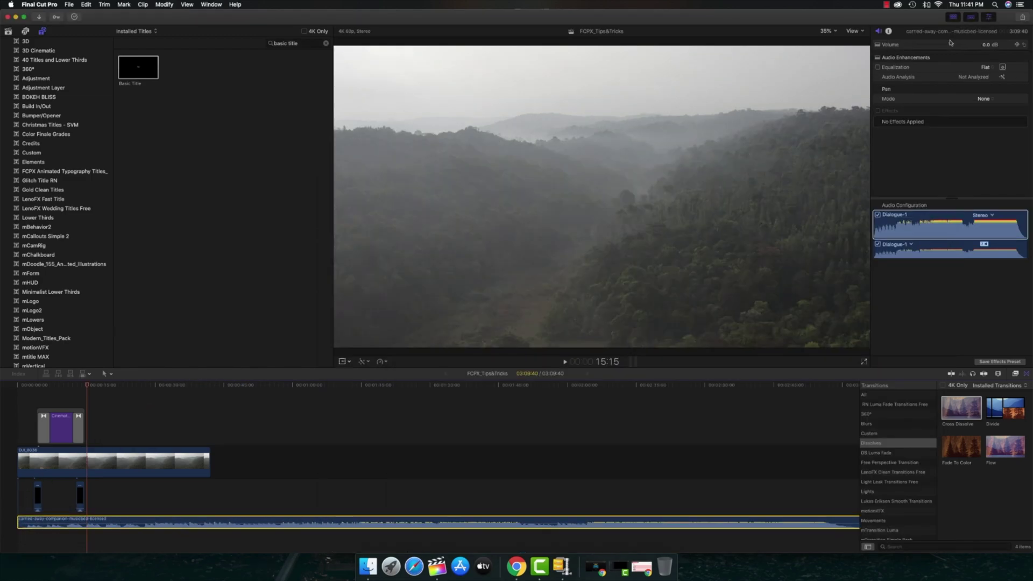